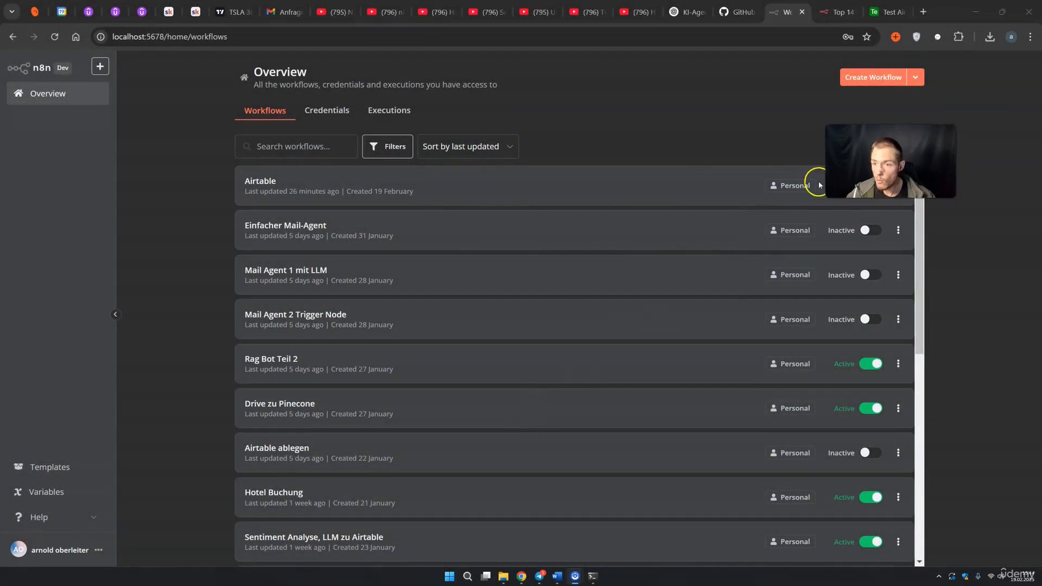
# Create a new workflow with a Schedule Trigger that runs every 1 minute
pyautogui.click(871, 77)
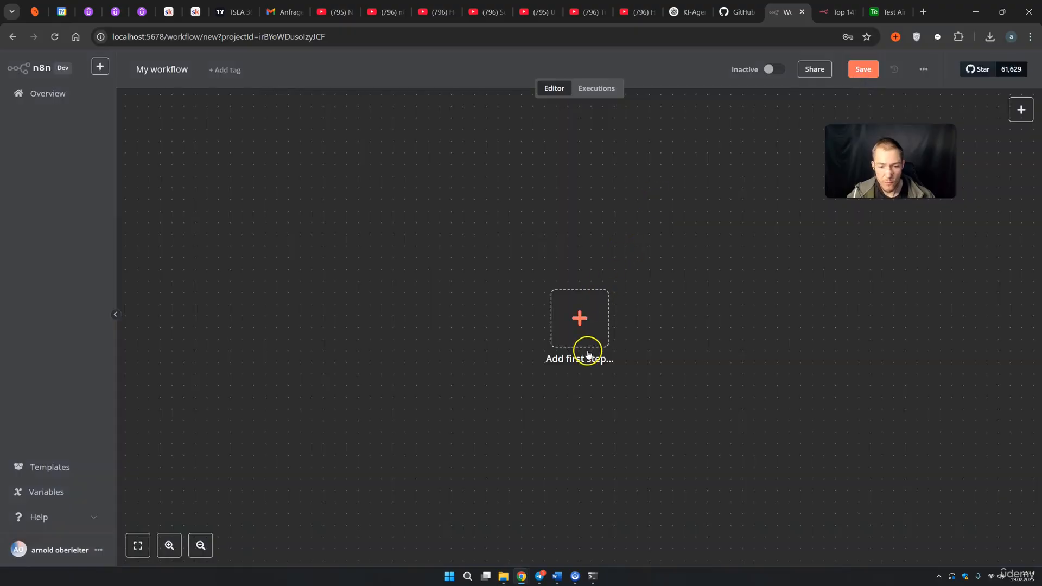
pyautogui.click(579, 318)
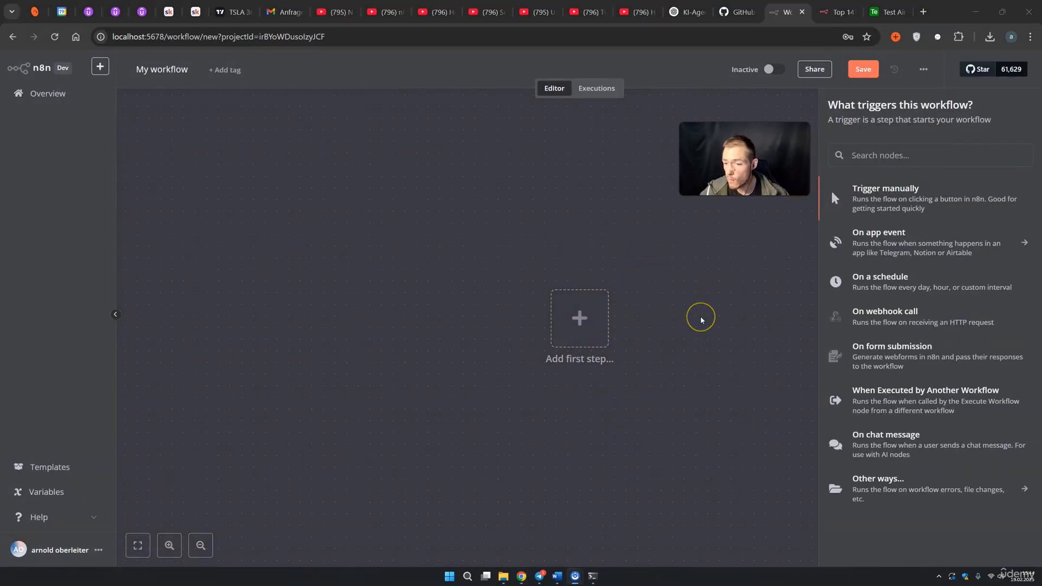
pyautogui.click(895, 278)
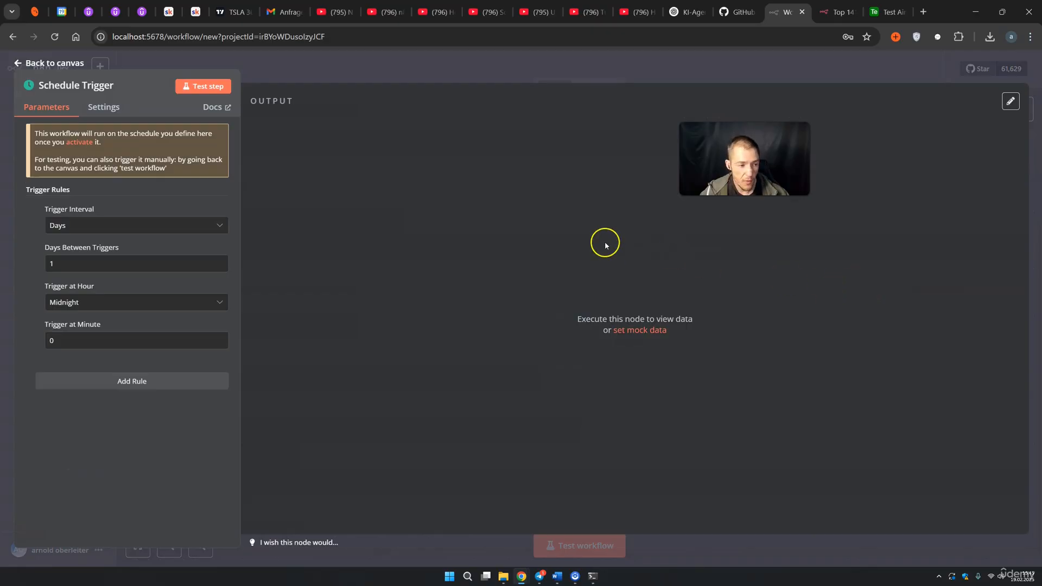
pyautogui.click(107, 225)
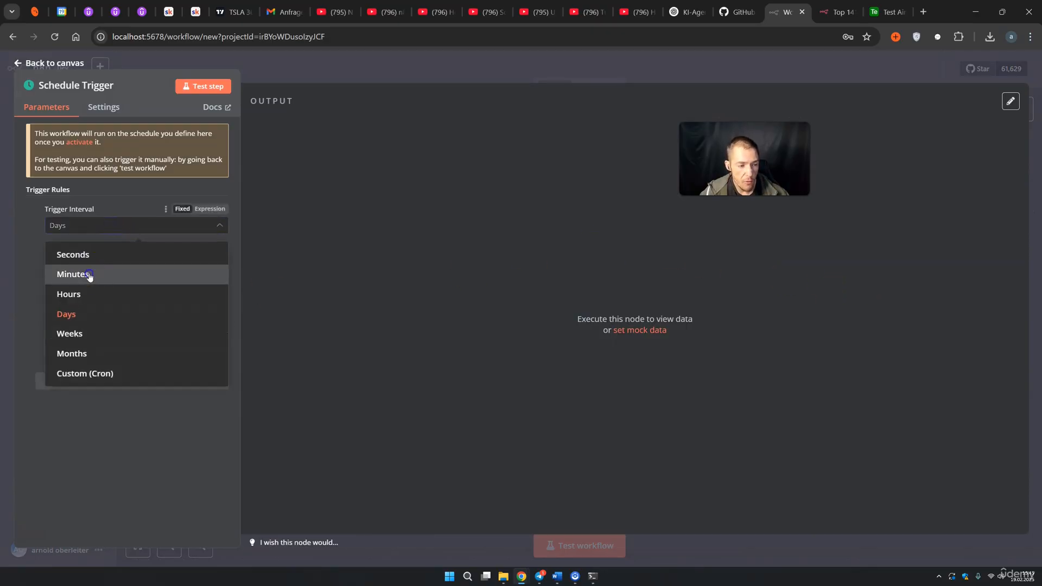
pyautogui.click(89, 275)
pyautogui.doubleClick(67, 264)
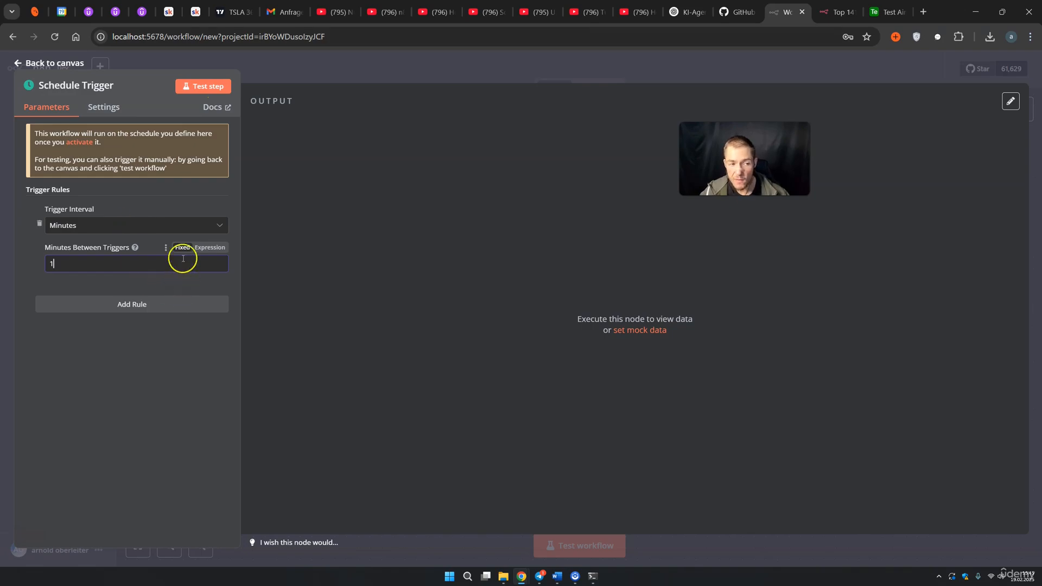
pyautogui.click(369, 79)
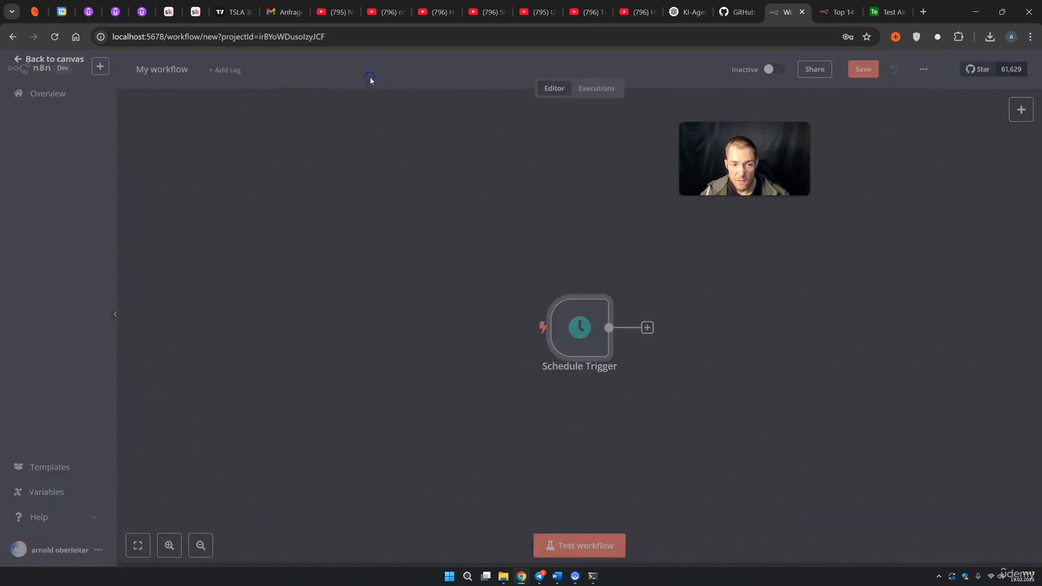
# Add an Airtable Search records node after the Schedule Trigger, using the Airtable Personal Access Token account 2 credential
pyautogui.click(647, 329)
pyautogui.write('air')
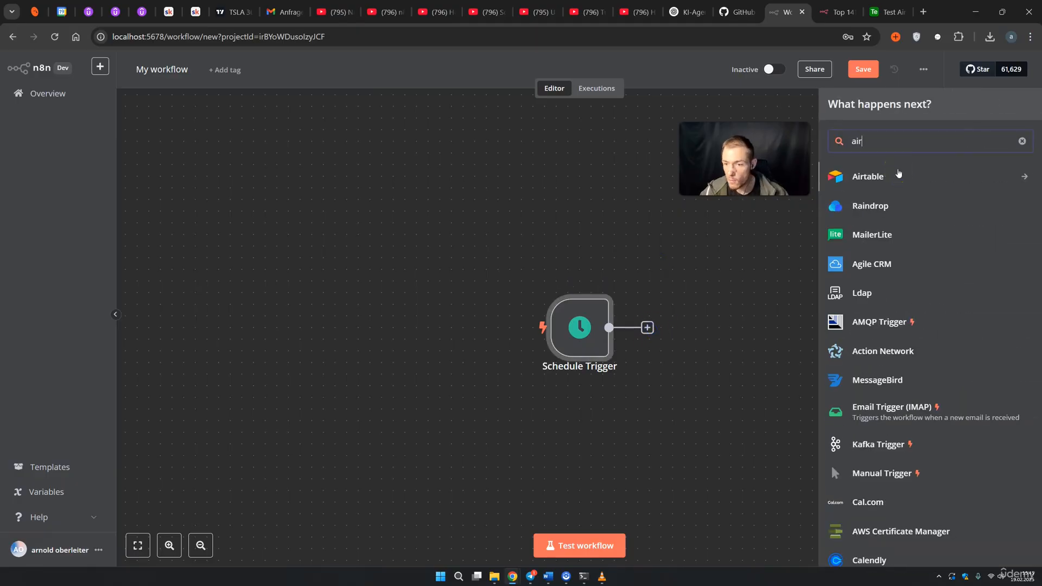
pyautogui.click(893, 173)
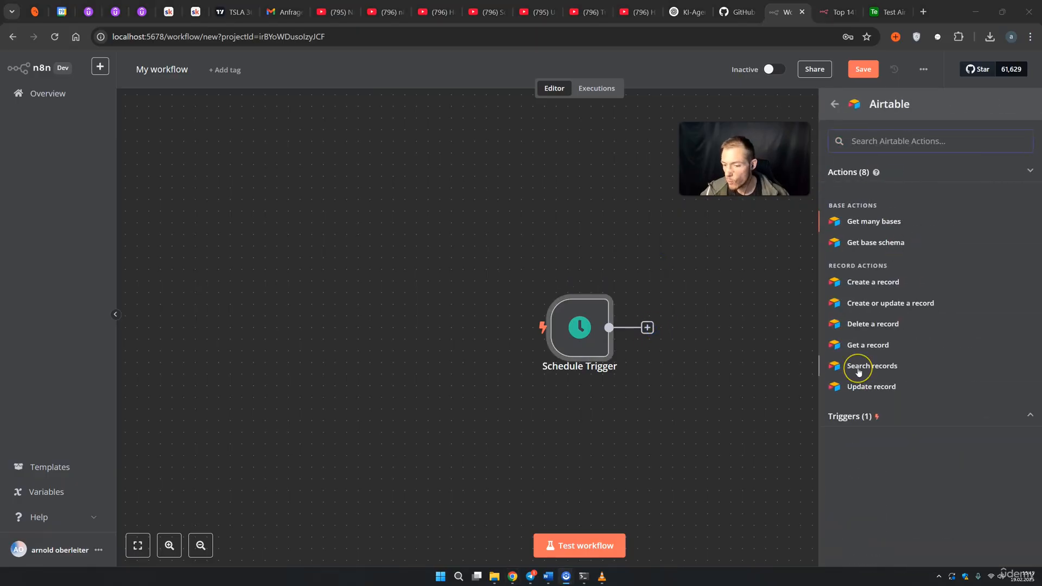
pyautogui.click(858, 367)
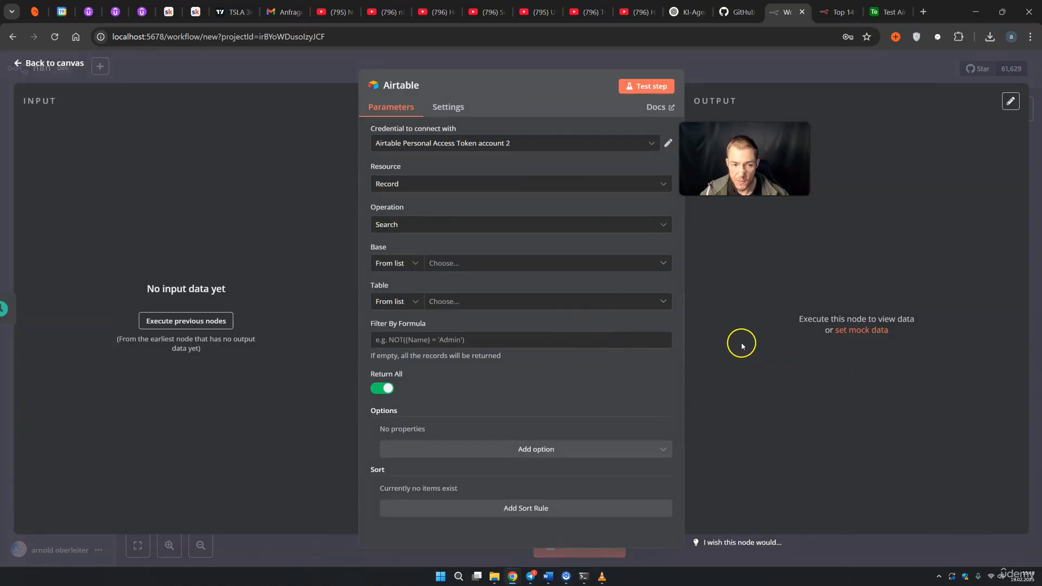
pyautogui.click(495, 144)
pyautogui.click(758, 231)
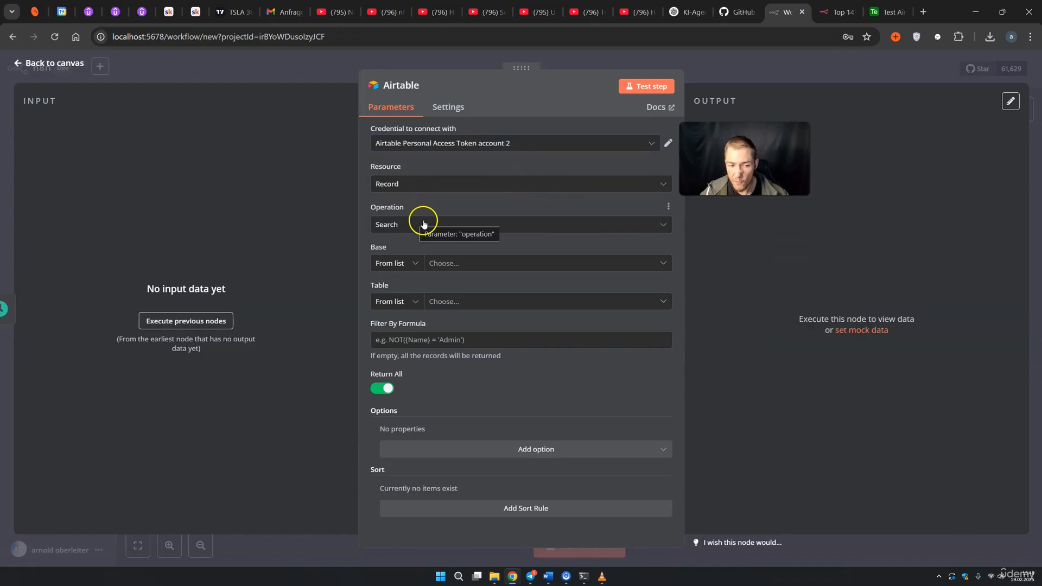
# Set the Airtable node's base to Test Airtable and its table to Table 1, and return to the canvas
pyautogui.click(490, 266)
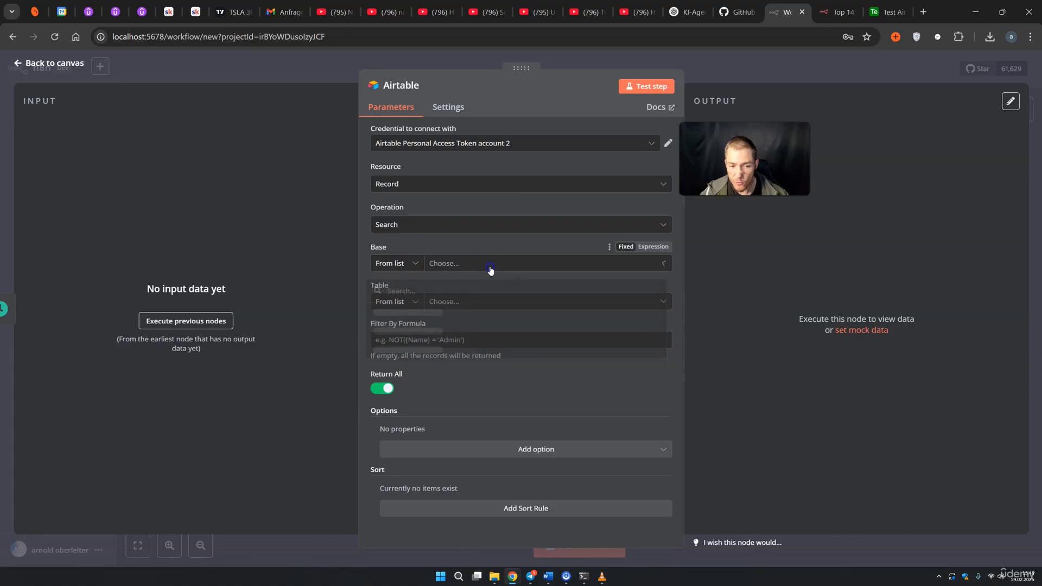
pyautogui.click(413, 314)
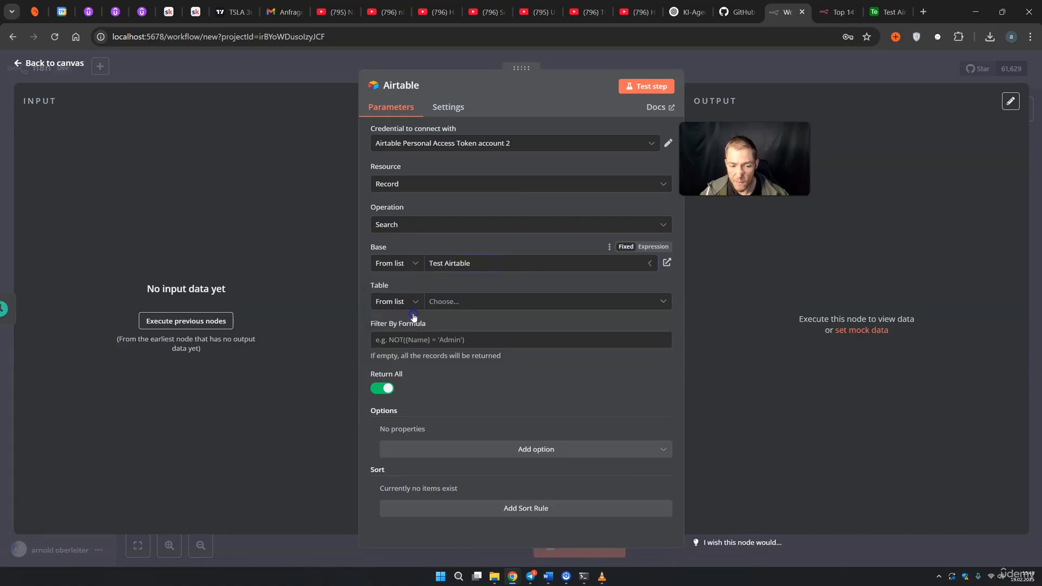
pyautogui.click(443, 302)
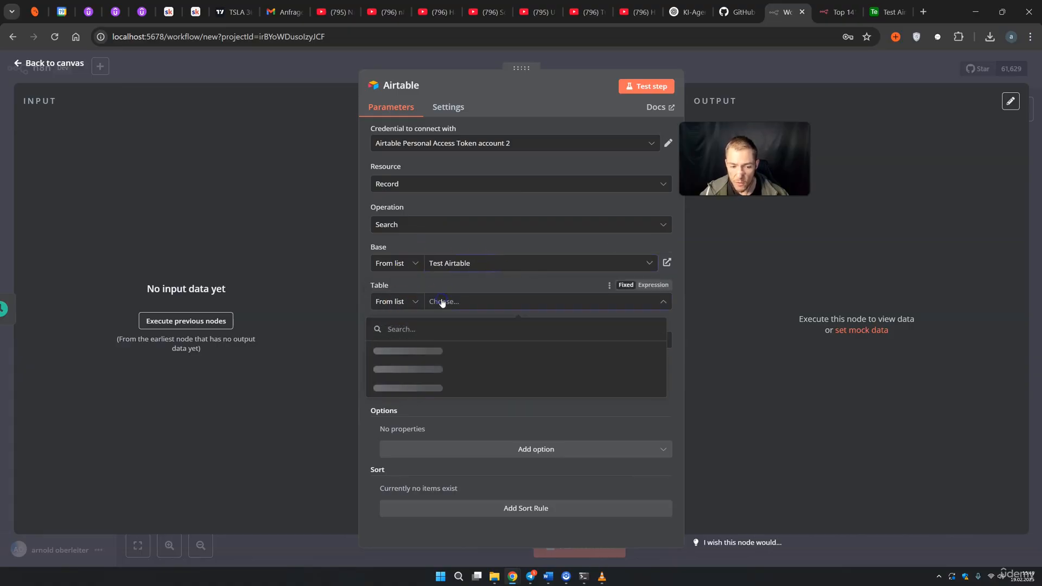
pyautogui.click(396, 350)
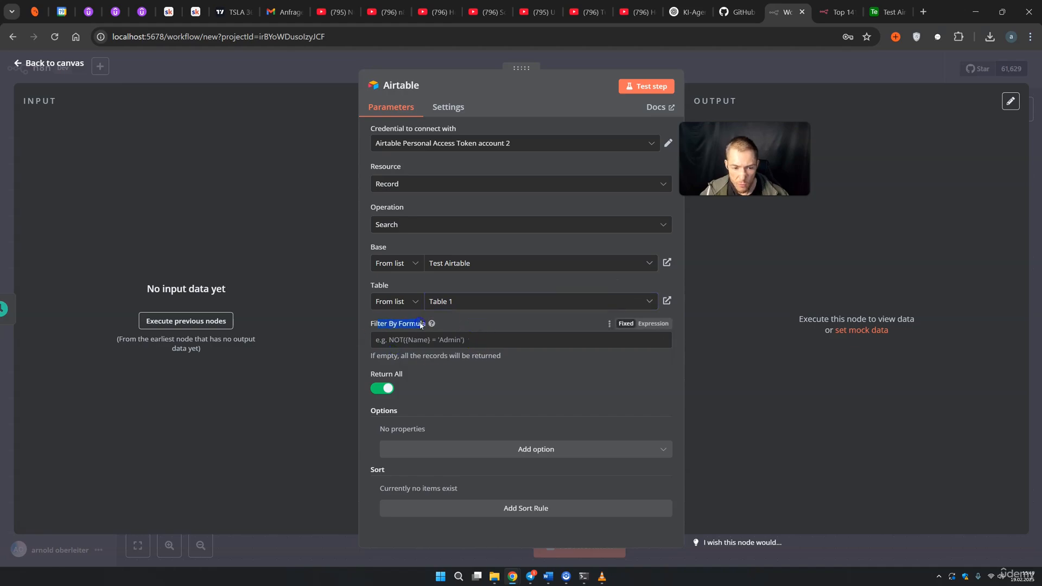
pyautogui.click(740, 67)
pyautogui.click(673, 255)
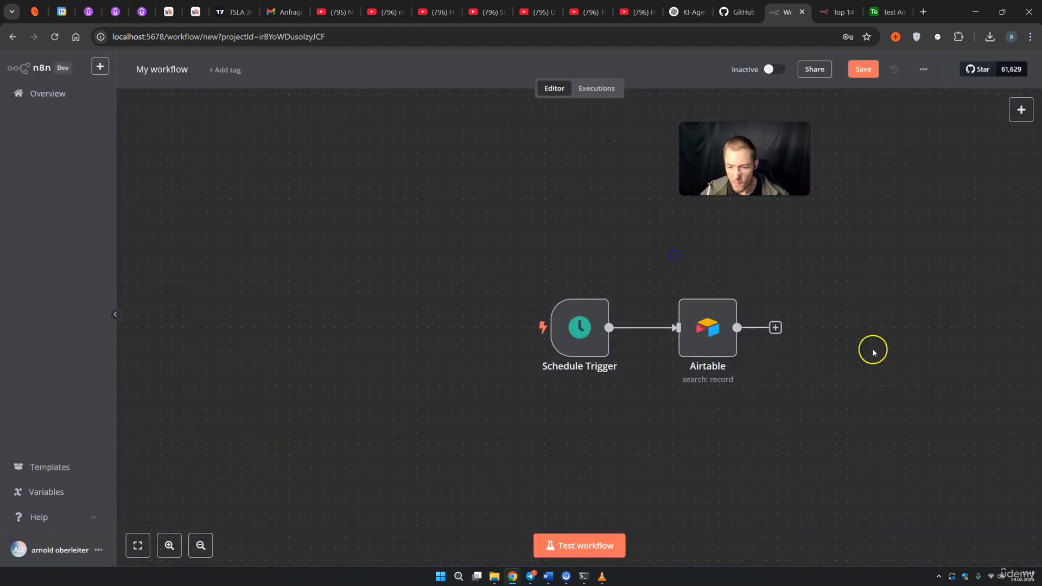
# Test the workflow and compare the Airtable node's output with the records in Table 1 of the Test Airtable base
pyautogui.moveTo(871, 400); pyautogui.dragTo(788, 365)
pyautogui.scroll(-1, 781, 363)
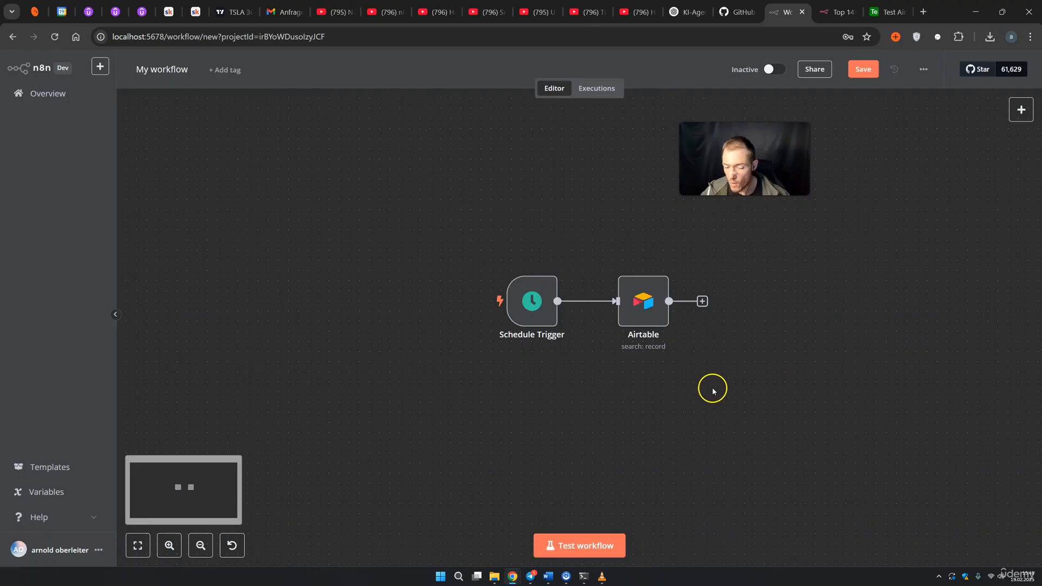
pyautogui.click(600, 547)
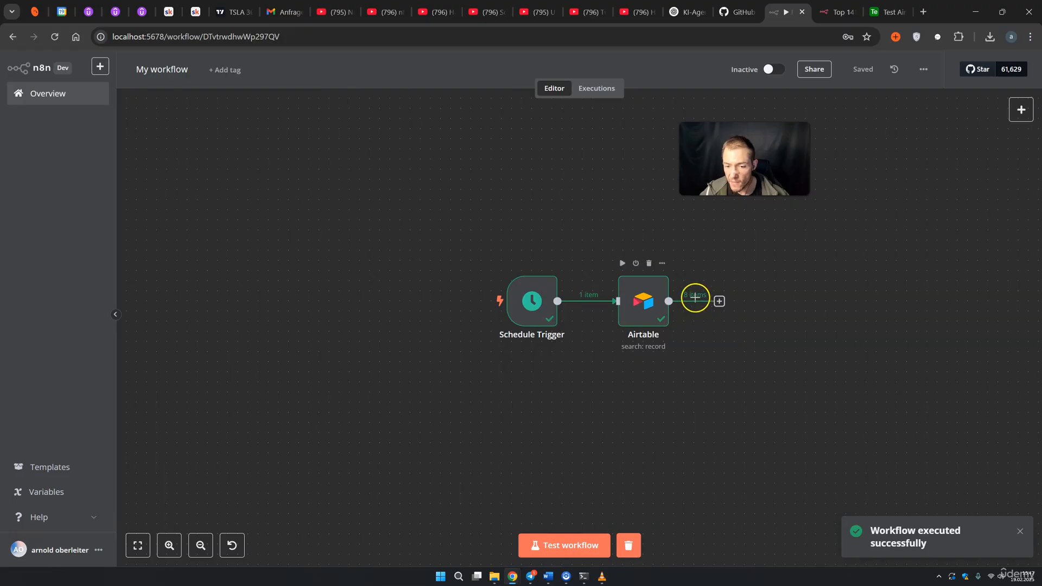
pyautogui.moveTo(694, 299); pyautogui.dragTo(716, 320)
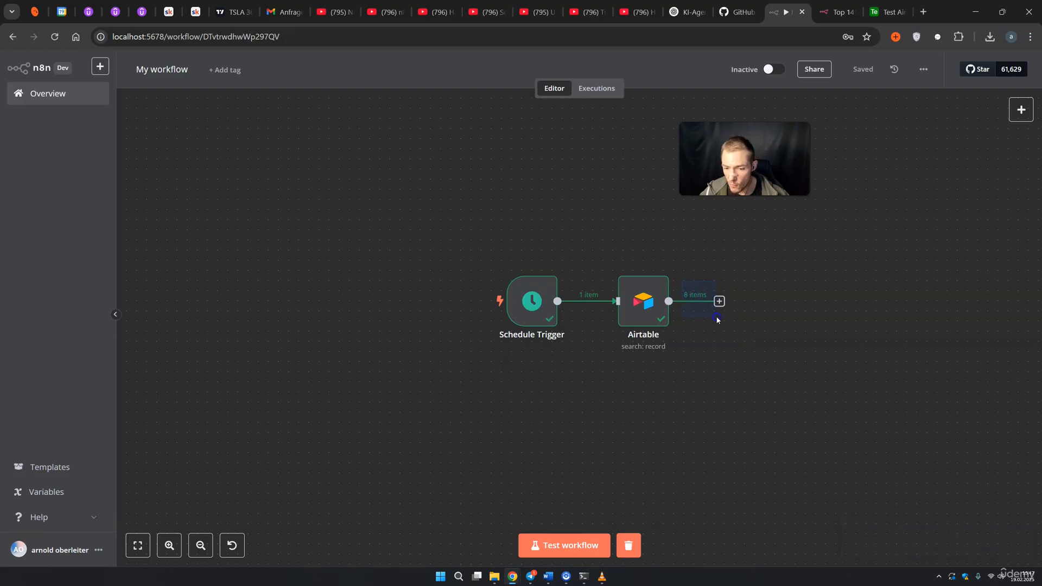
pyautogui.click(888, 12)
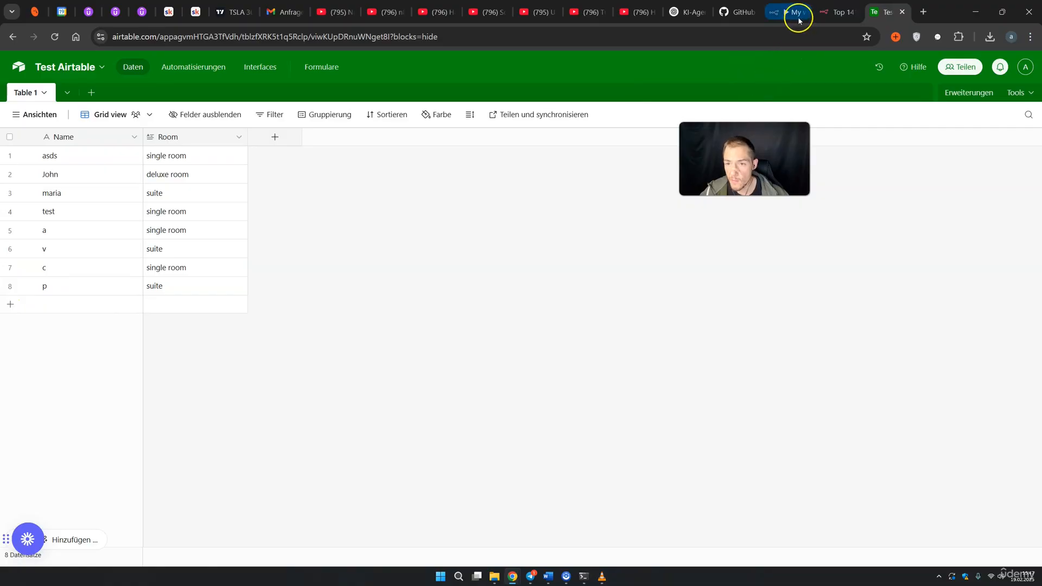
pyautogui.click(780, 13)
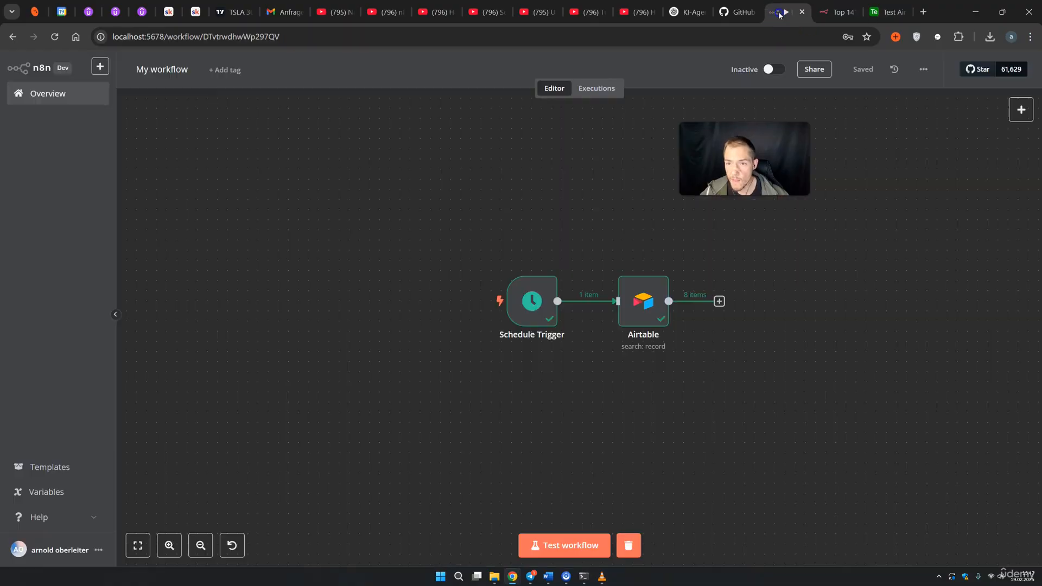
pyautogui.doubleClick(642, 302)
pyautogui.moveTo(706, 169); pyautogui.dragTo(954, 328)
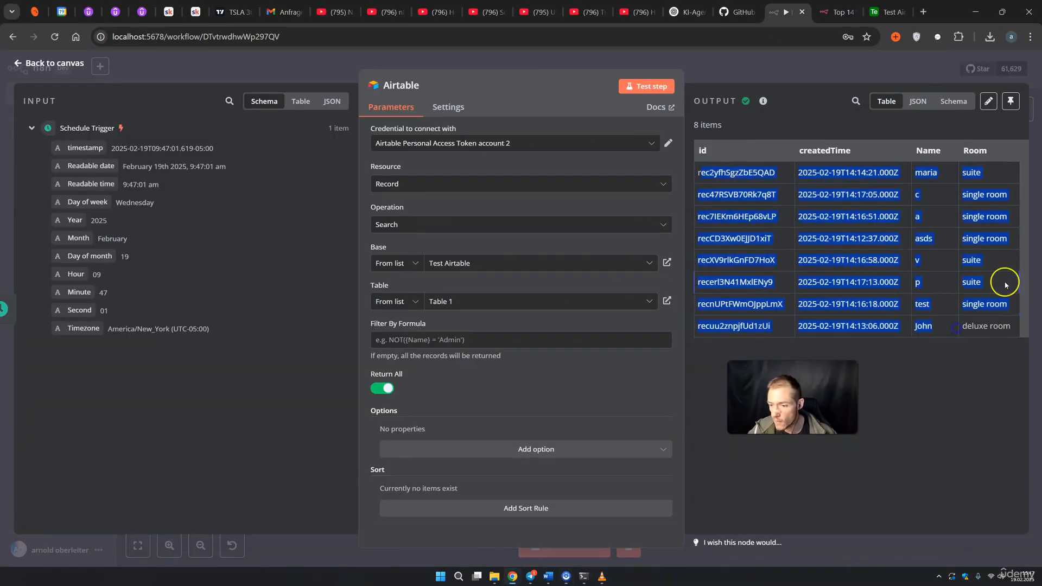
pyautogui.click(819, 74)
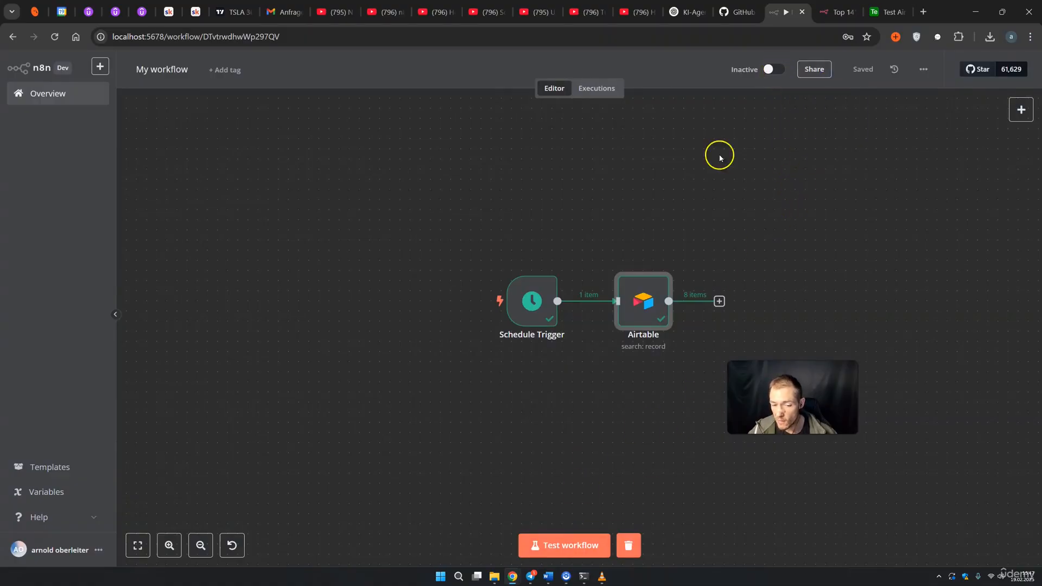
# Retest the workflow and activate it, checking the trigger's schedule and the list of executions
pyautogui.click(571, 545)
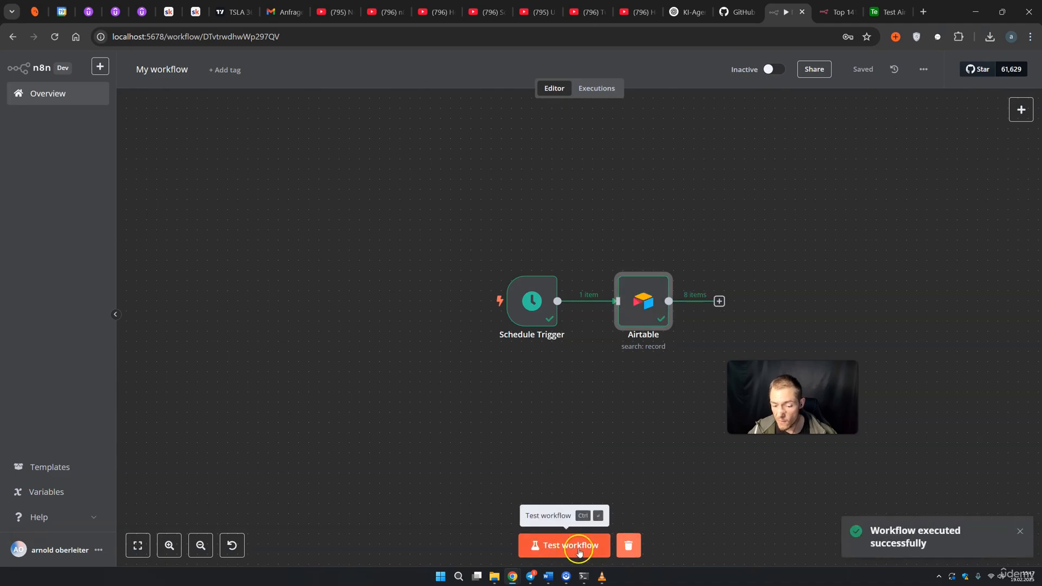
pyautogui.doubleClick(536, 310)
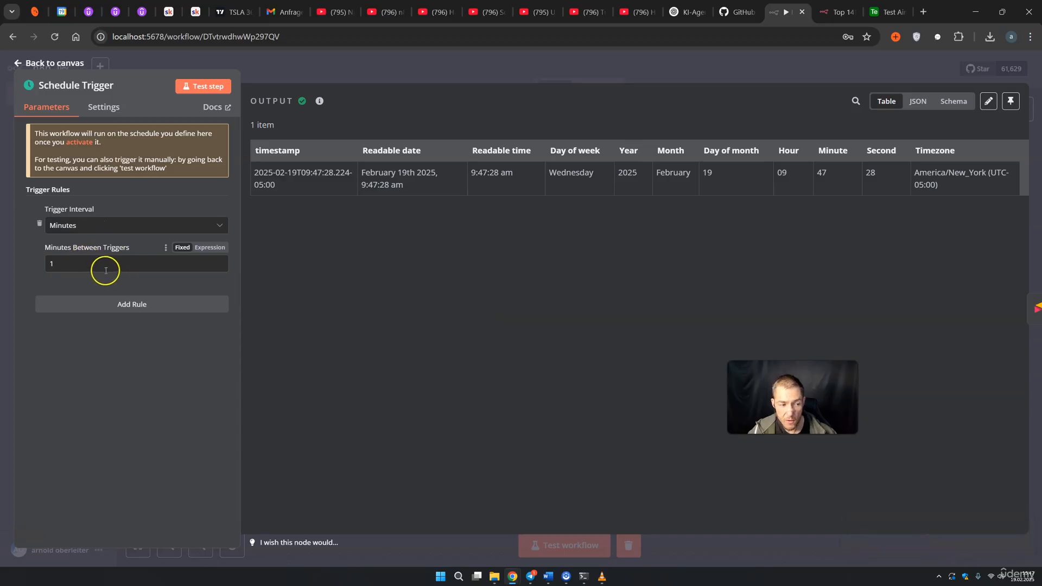
pyautogui.click(743, 80)
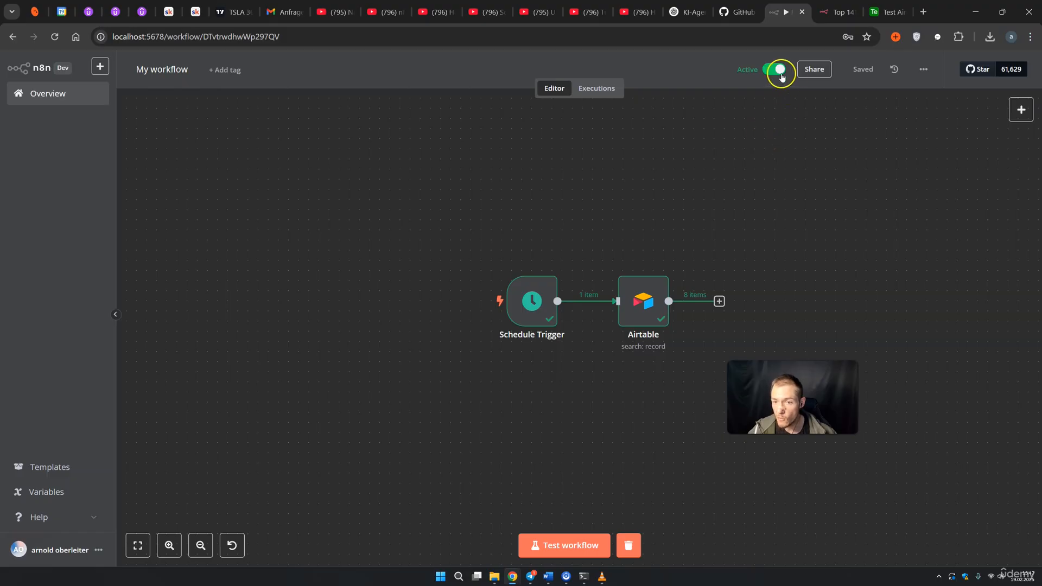
pyautogui.click(606, 91)
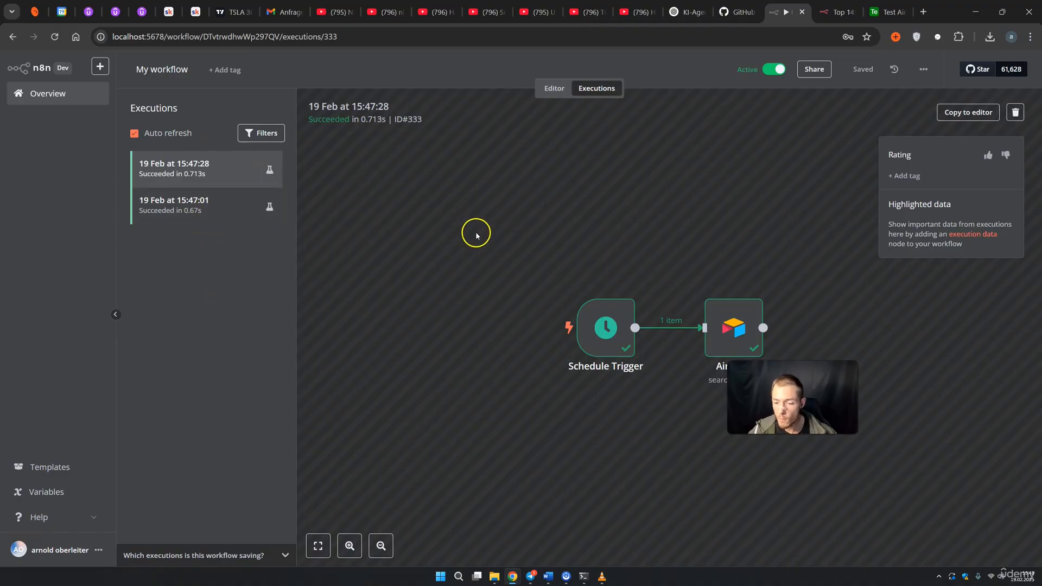
pyautogui.click(562, 93)
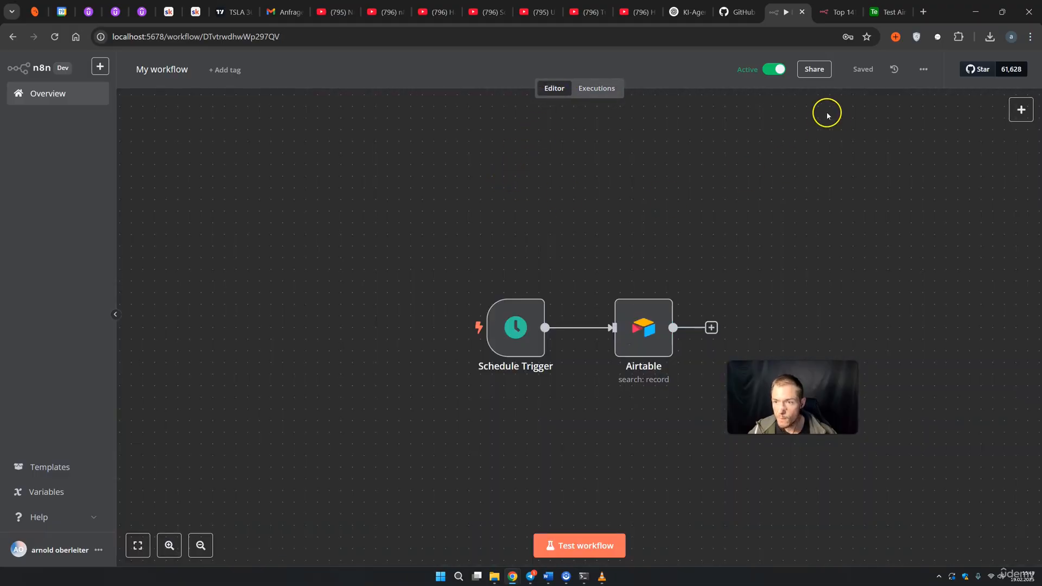
# Switch to Airtable and add a record to Table 1 with Name "me" and Room "suite"
pyautogui.click(873, 11)
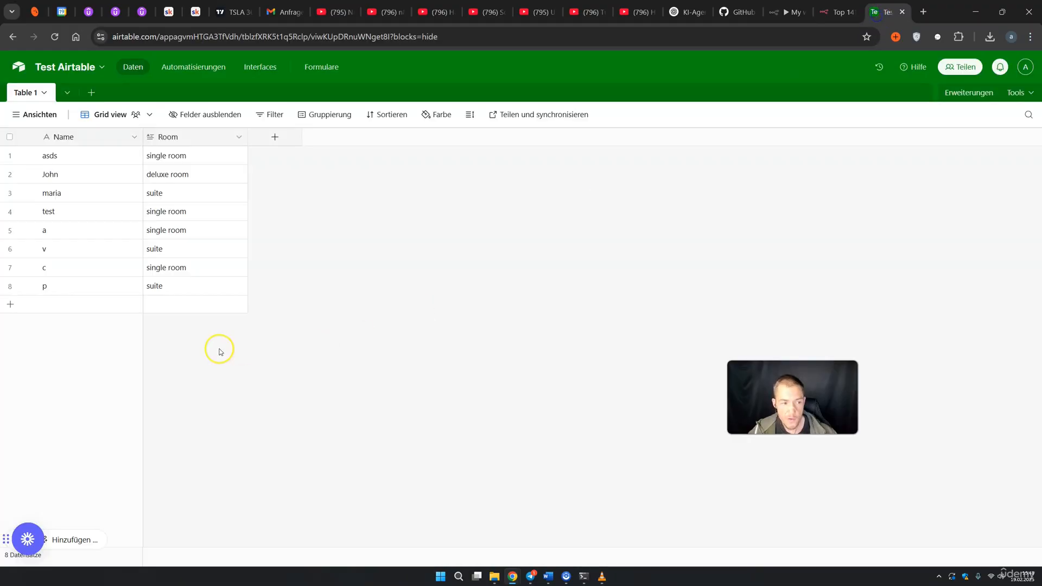
pyautogui.click(82, 305)
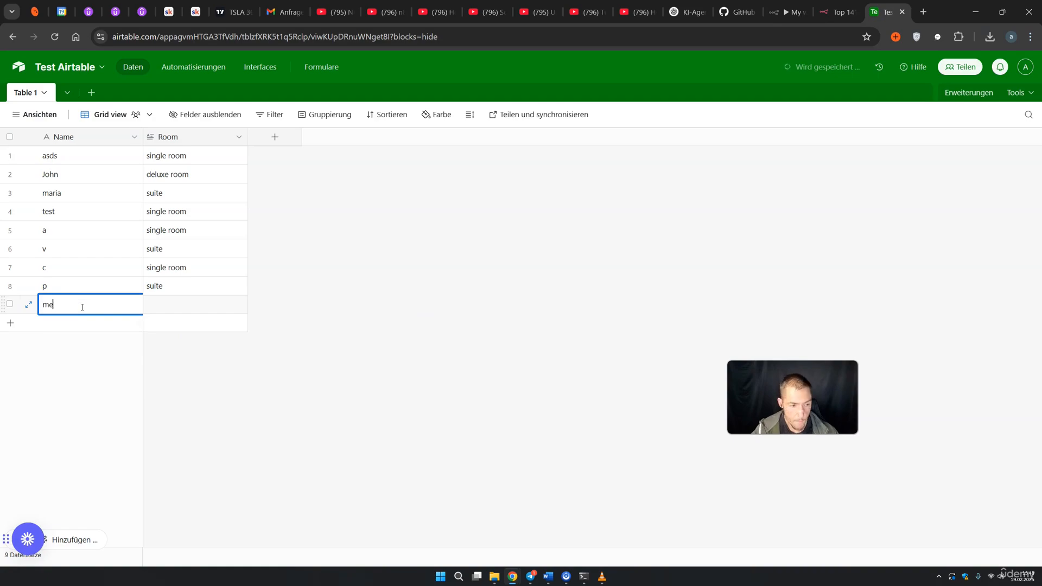
pyautogui.press('Tab')
pyautogui.write('suite')
pyautogui.click(372, 395)
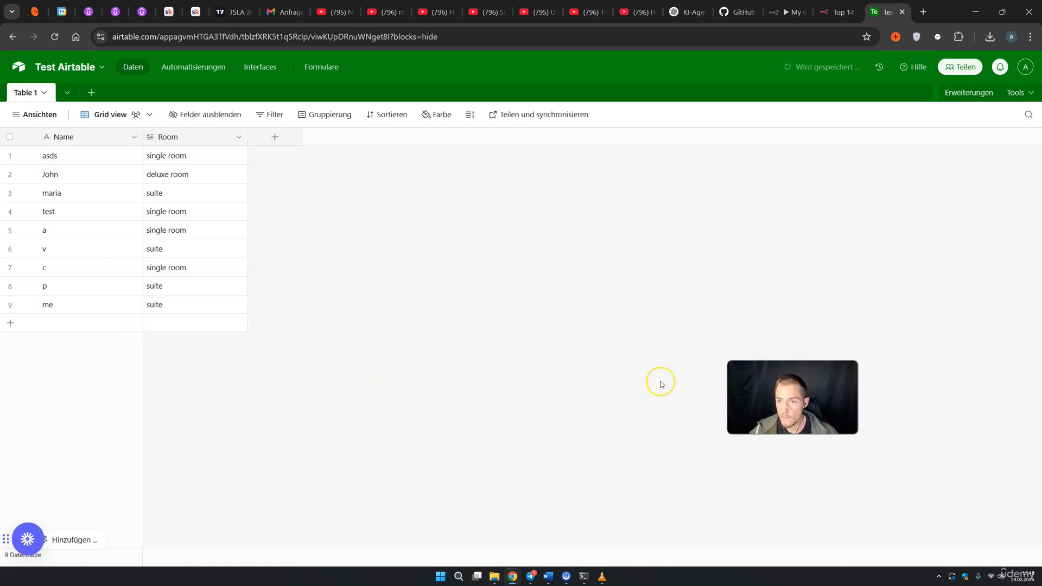
# Return to n8n and examine the Airtable node's output in the scheduled execution of 19 Feb at 15:48:13
pyautogui.click(787, 11)
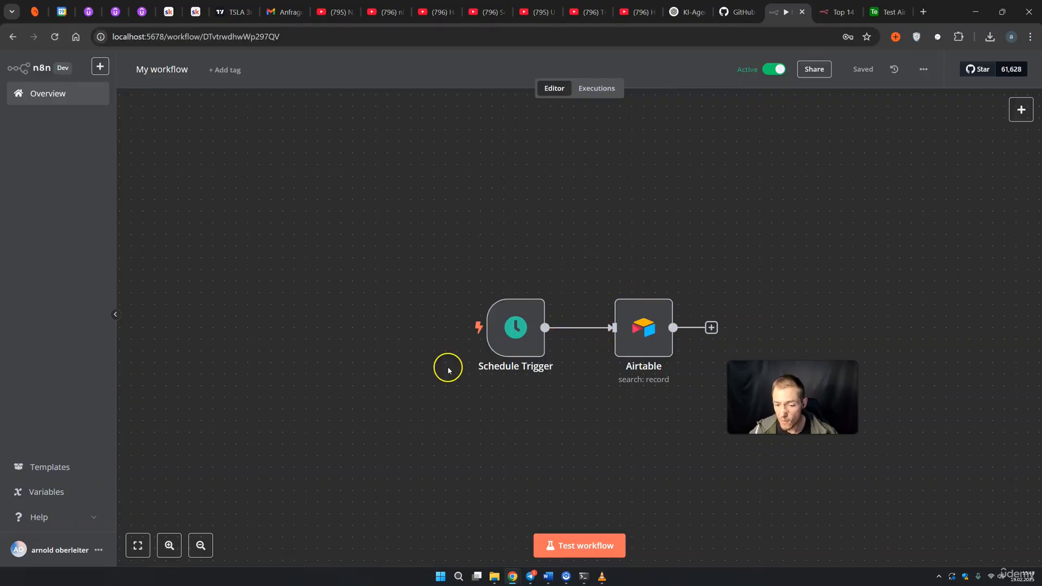
pyautogui.click(597, 90)
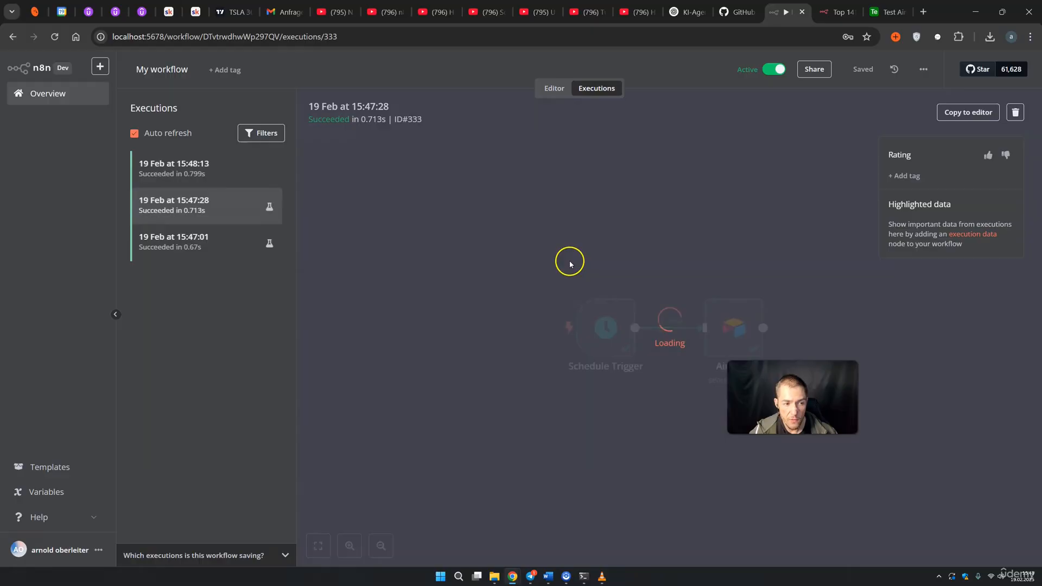
pyautogui.click(201, 168)
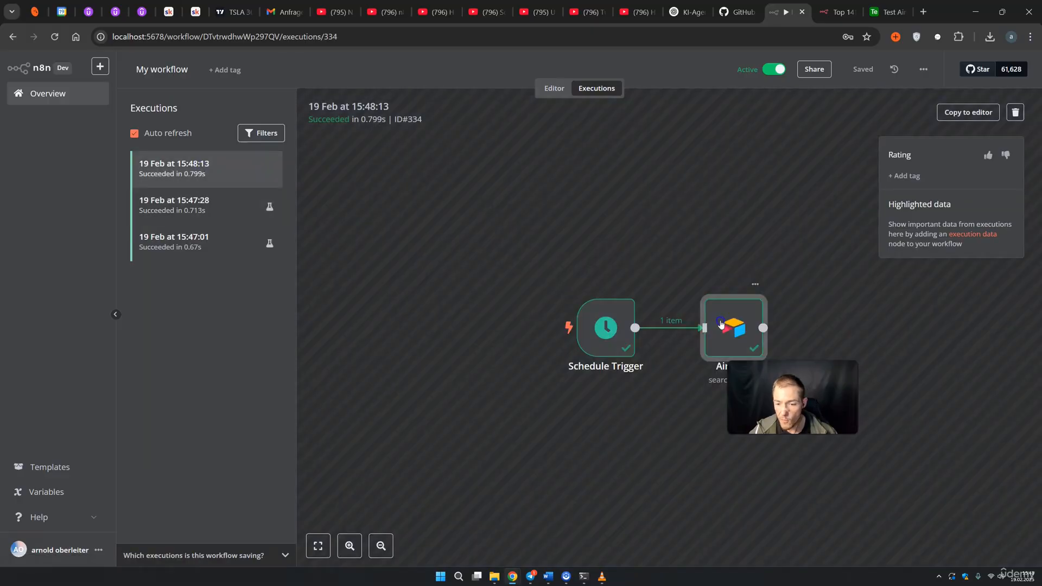
pyautogui.doubleClick(720, 320)
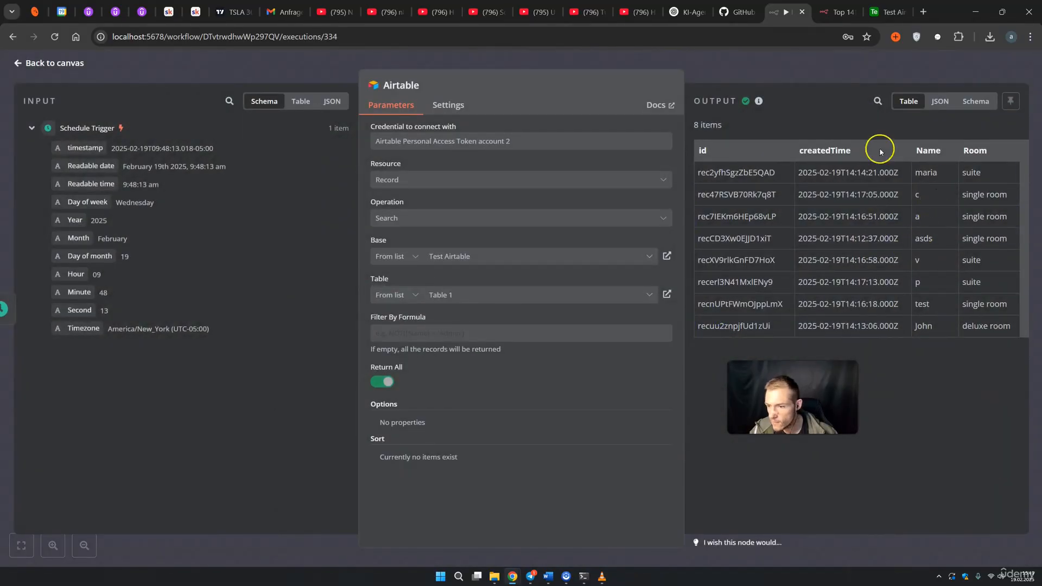
pyautogui.click(746, 76)
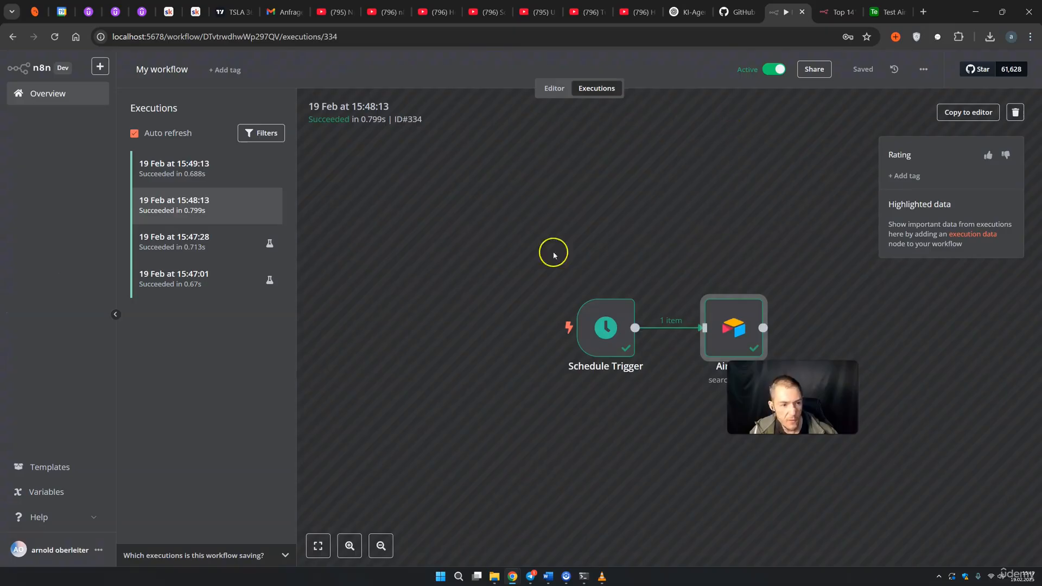
# Examine the Airtable node's output in the scheduled execution of 19 Feb at 15:49:13 for the newly added record
pyautogui.click(198, 173)
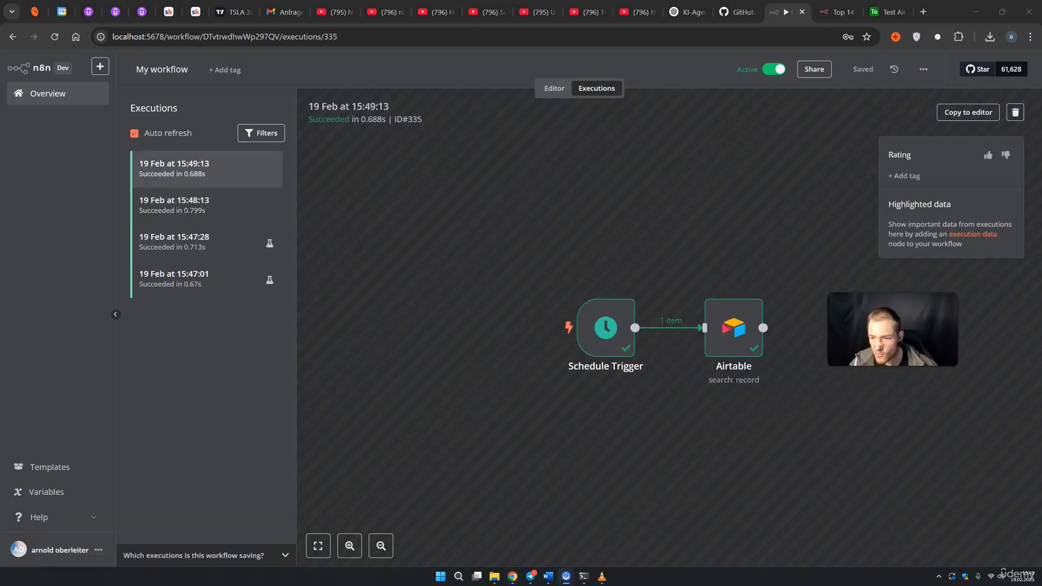
pyautogui.doubleClick(733, 328)
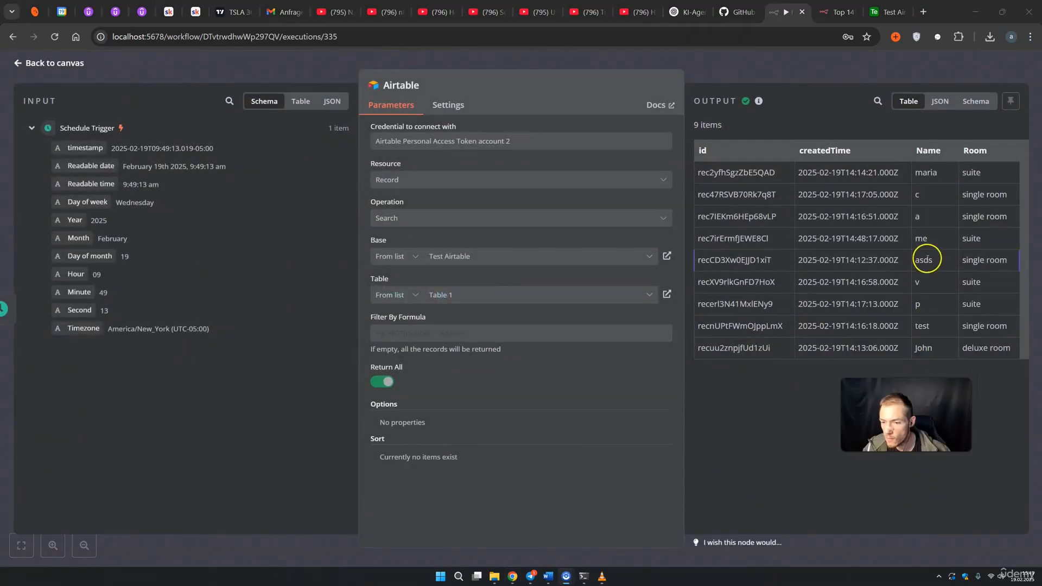
pyautogui.doubleClick(928, 240)
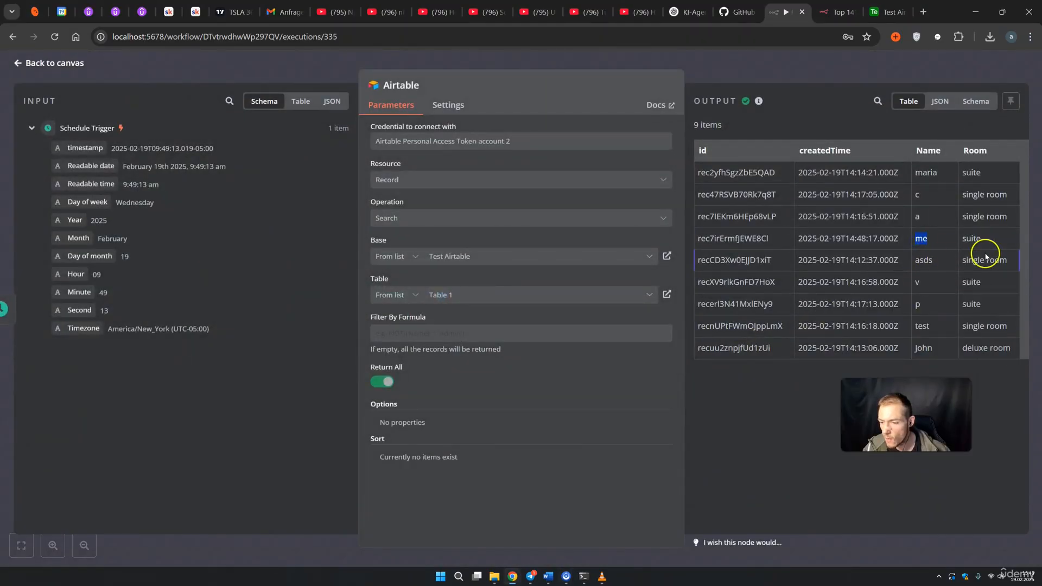
pyautogui.click(795, 82)
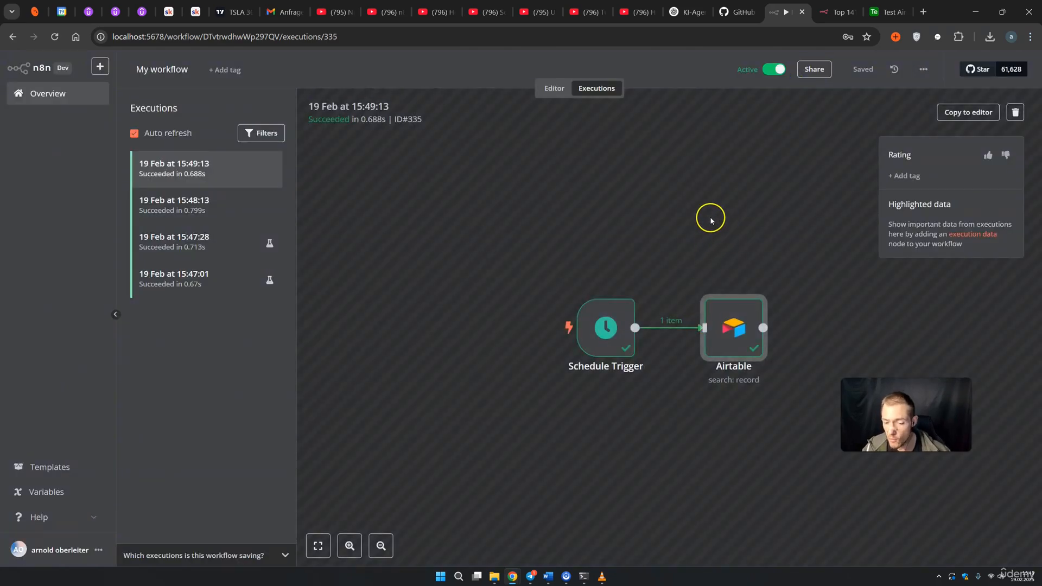
# Return to the workflow editor and deactivate the workflow
pyautogui.click(551, 89)
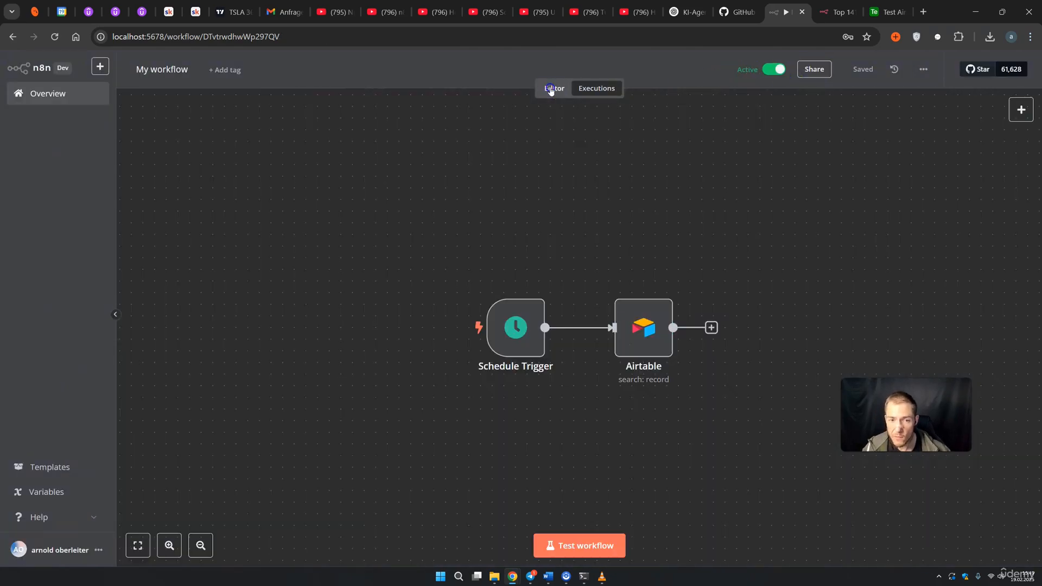
pyautogui.click(774, 69)
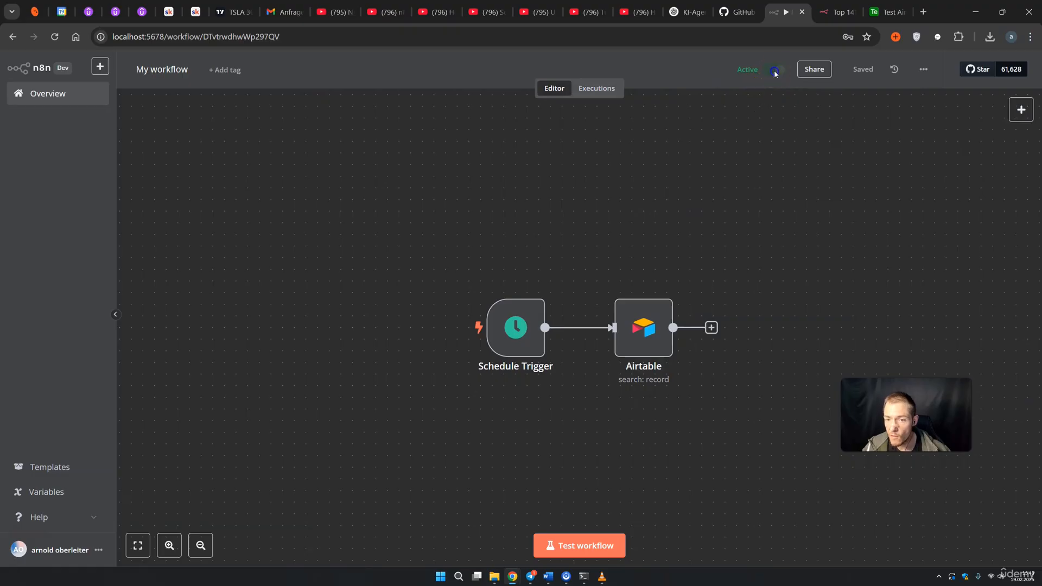
pyautogui.moveTo(800, 289); pyautogui.dragTo(672, 271)
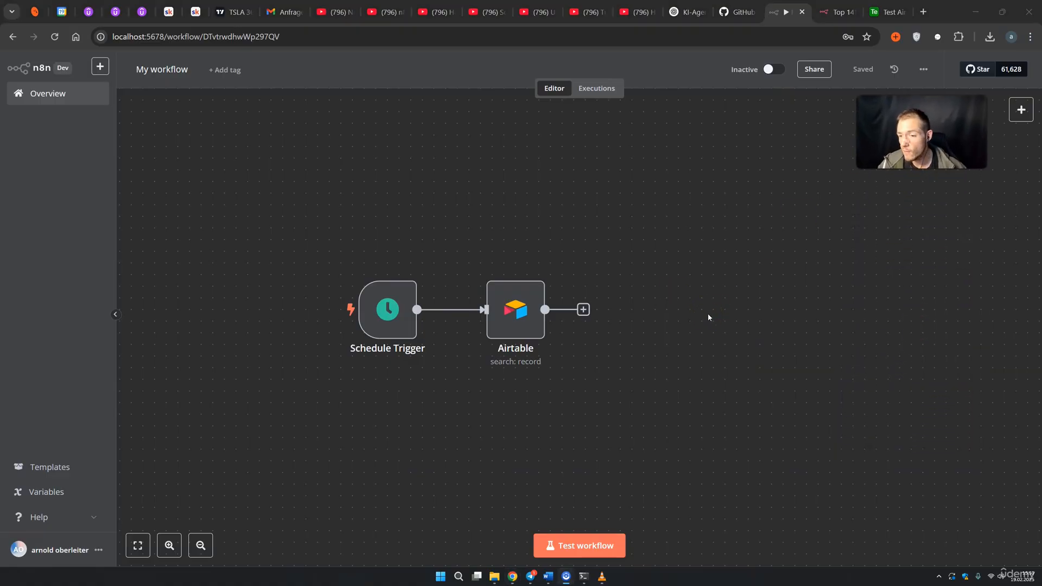
# Add a Convert to File node with the Convert to text file action after the Airtable node
pyautogui.click(582, 309)
pyautogui.click(445, 363)
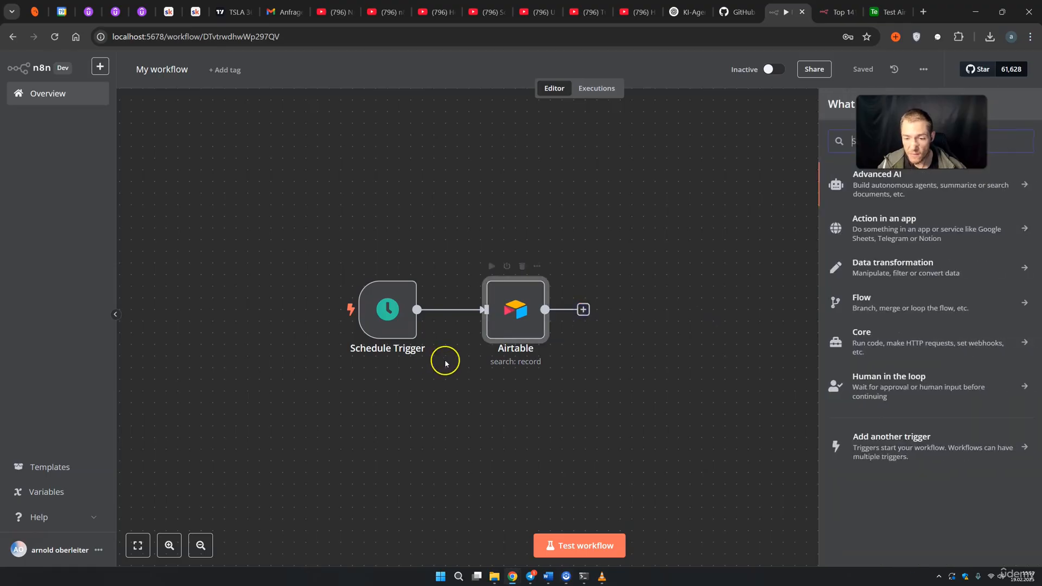
pyautogui.write('bi')
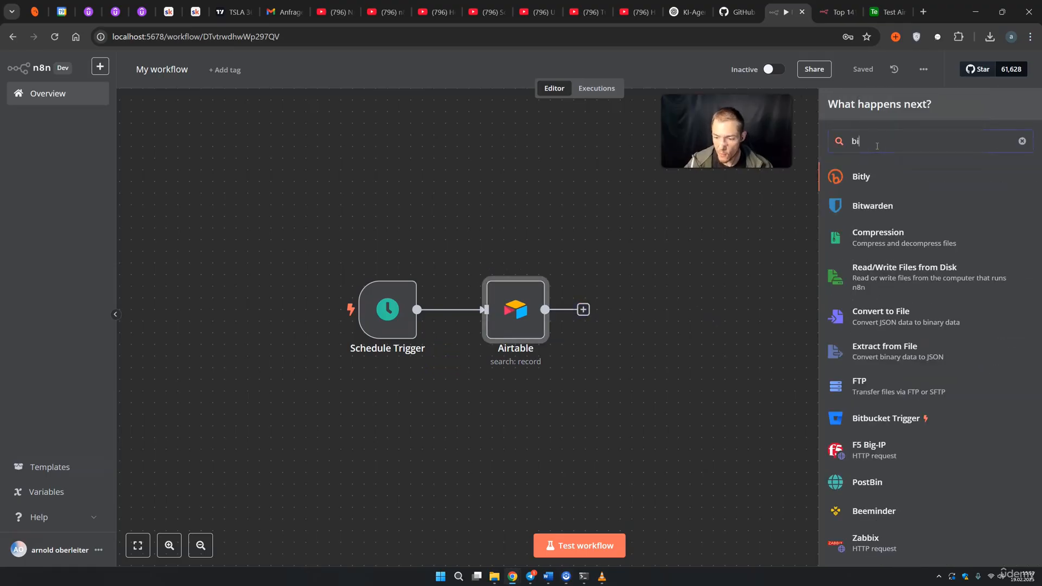
pyautogui.write('na')
pyautogui.click(880, 259)
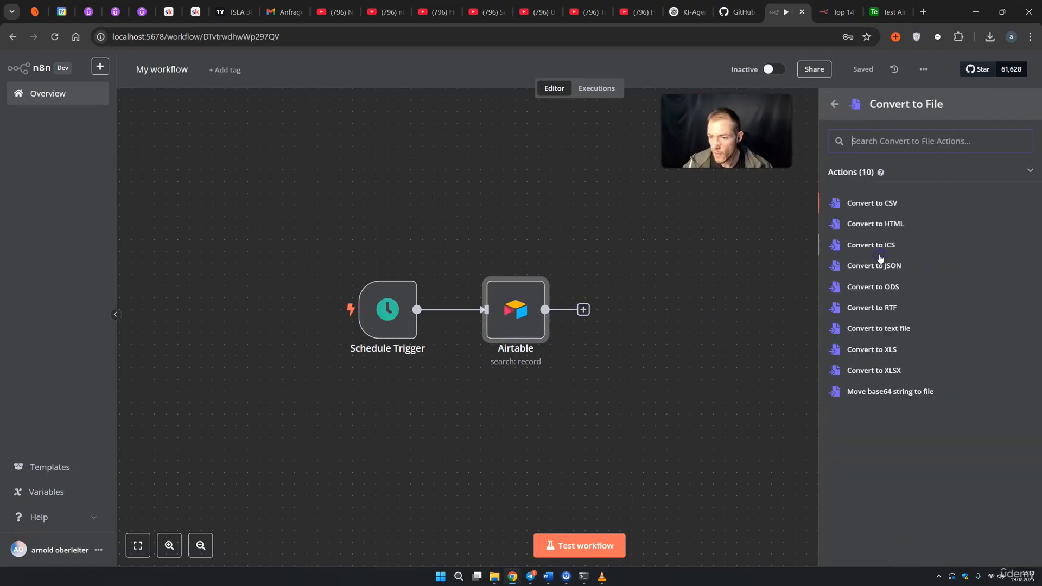
pyautogui.click(887, 333)
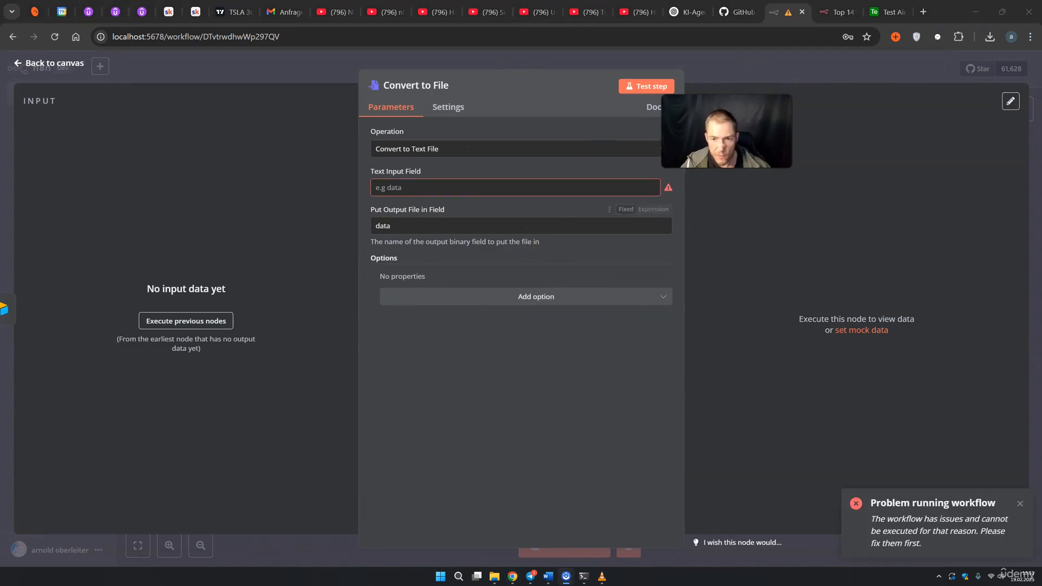
# Test the workflow with the Convert to File node detached, and reconnect the Airtable node's output to it
pyautogui.click(744, 144)
pyautogui.moveTo(642, 317); pyautogui.dragTo(700, 305)
pyautogui.click(620, 305)
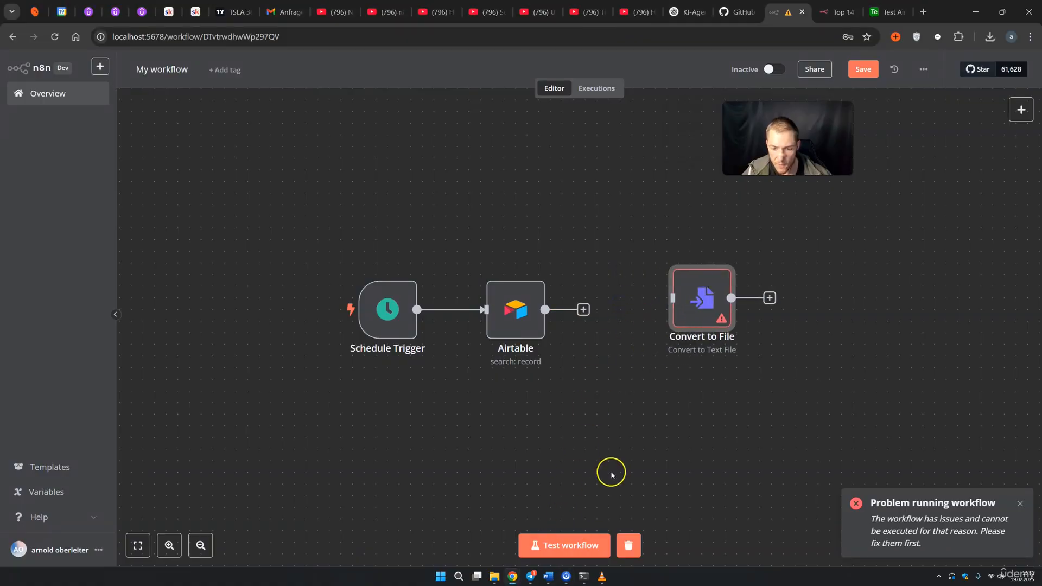
pyautogui.click(568, 544)
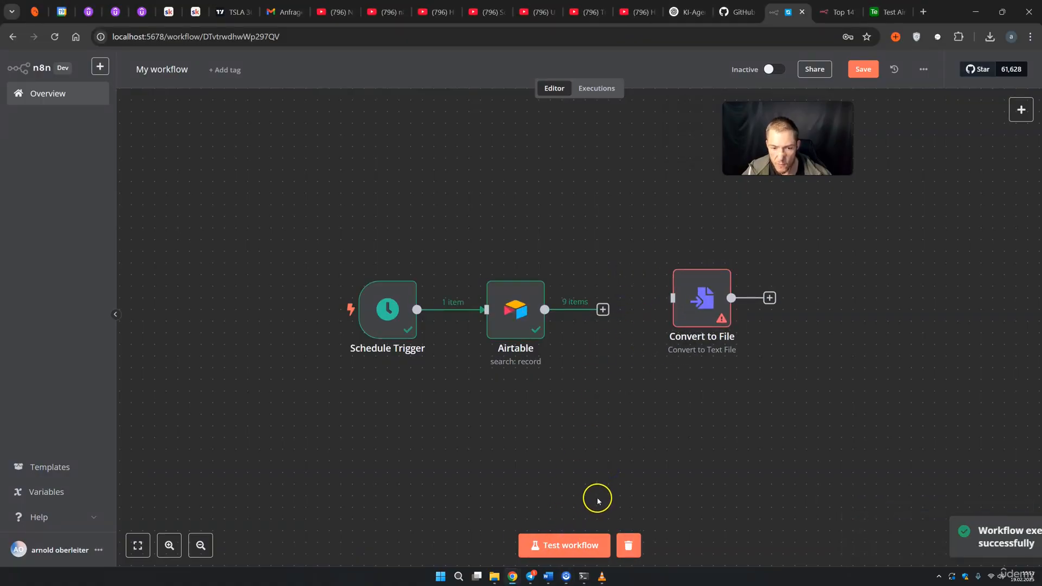
pyautogui.moveTo(602, 309); pyautogui.dragTo(629, 326)
# Map the Airtable Room field to the Convert to File node's Text Input Field and test the step
pyautogui.doubleClick(625, 321)
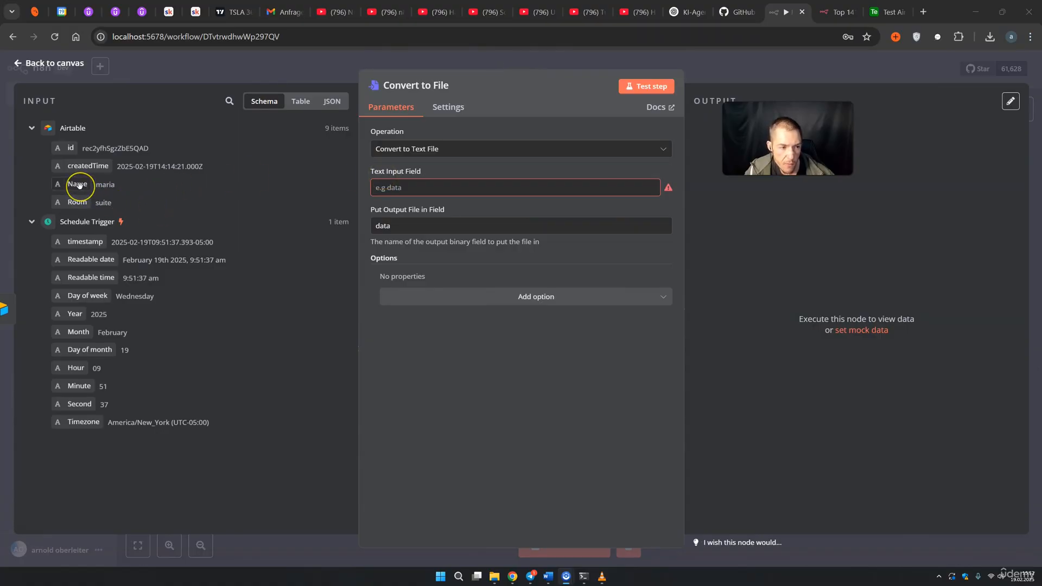
pyautogui.doubleClick(103, 203)
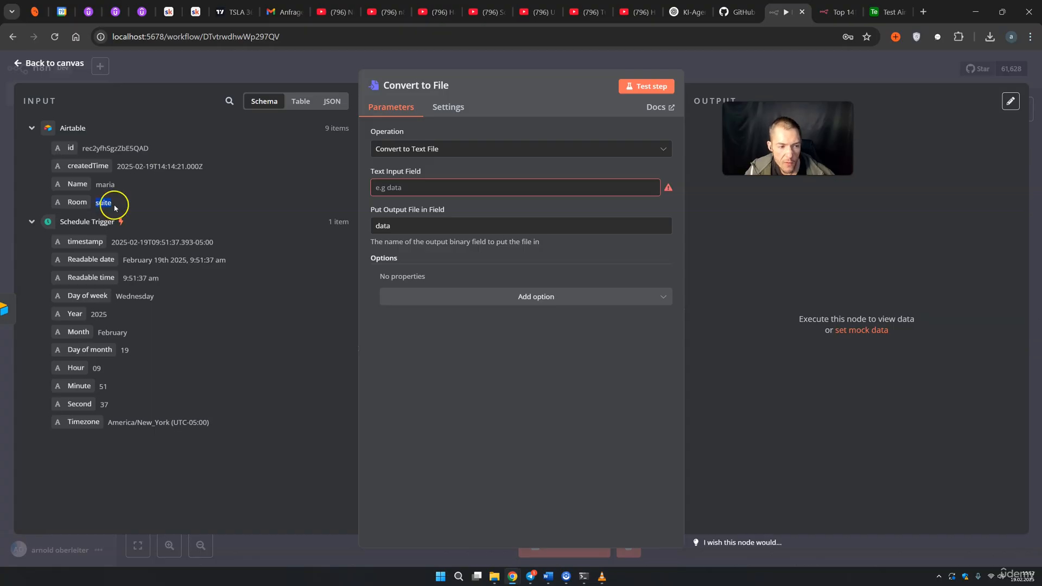
pyautogui.moveTo(77, 202); pyautogui.dragTo(408, 195)
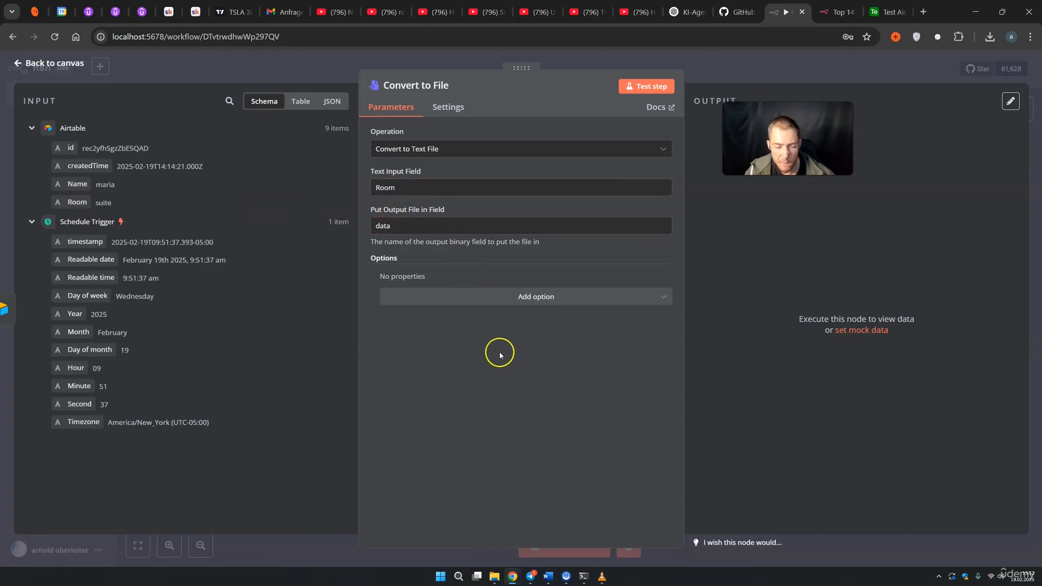
pyautogui.click(640, 85)
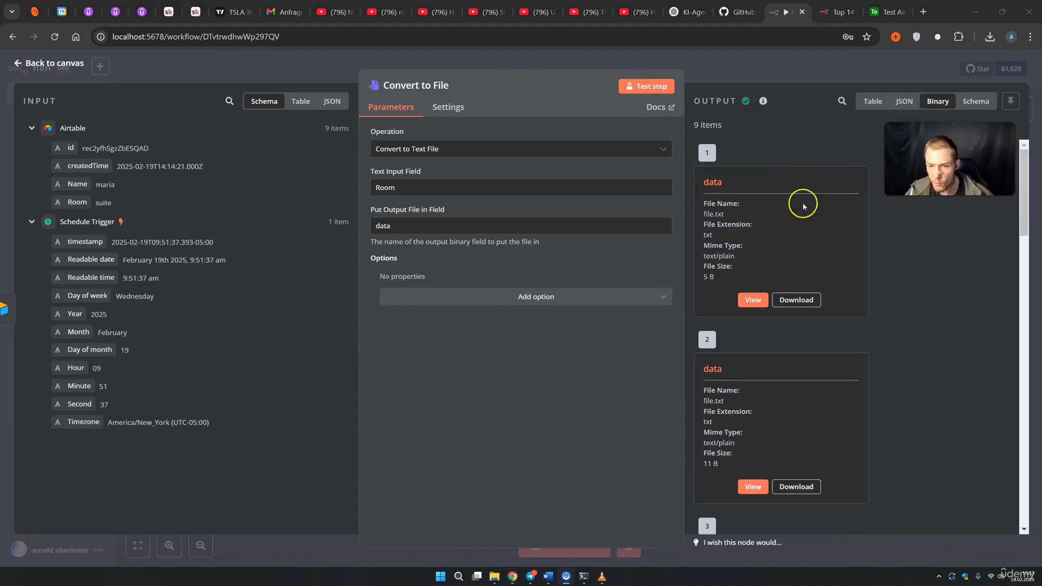
# Examine the contents of several generated text files in the Convert to File node's binary output and return to the canvas
pyautogui.click(708, 125)
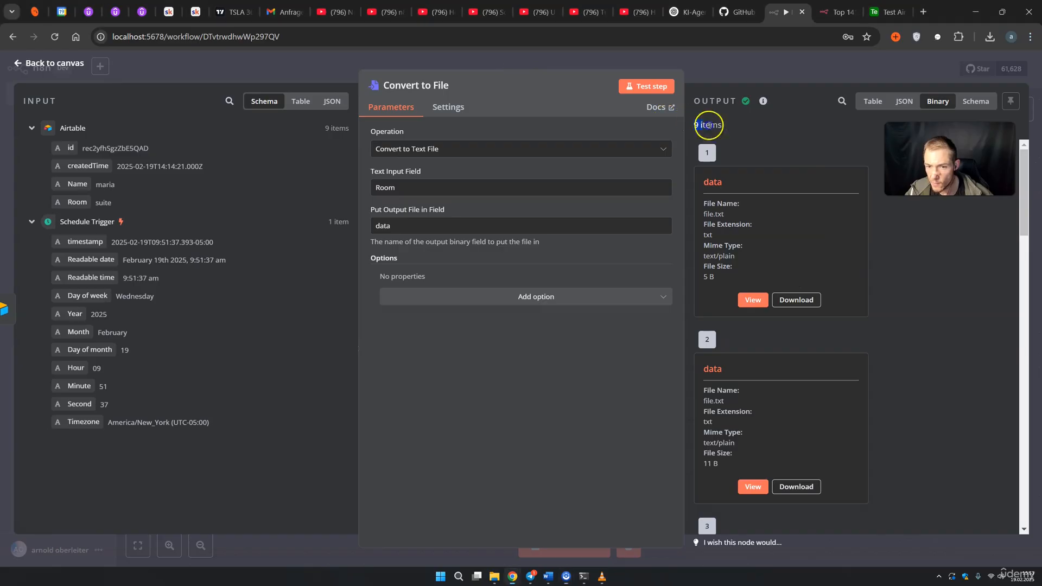
pyautogui.click(759, 300)
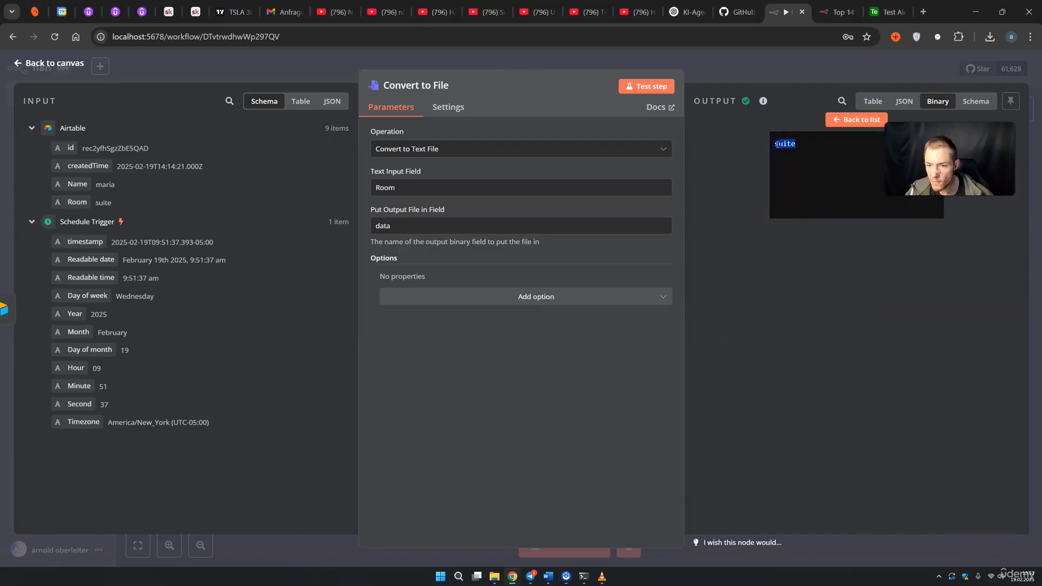
pyautogui.click(856, 120)
pyautogui.scroll(-2, 774, 324)
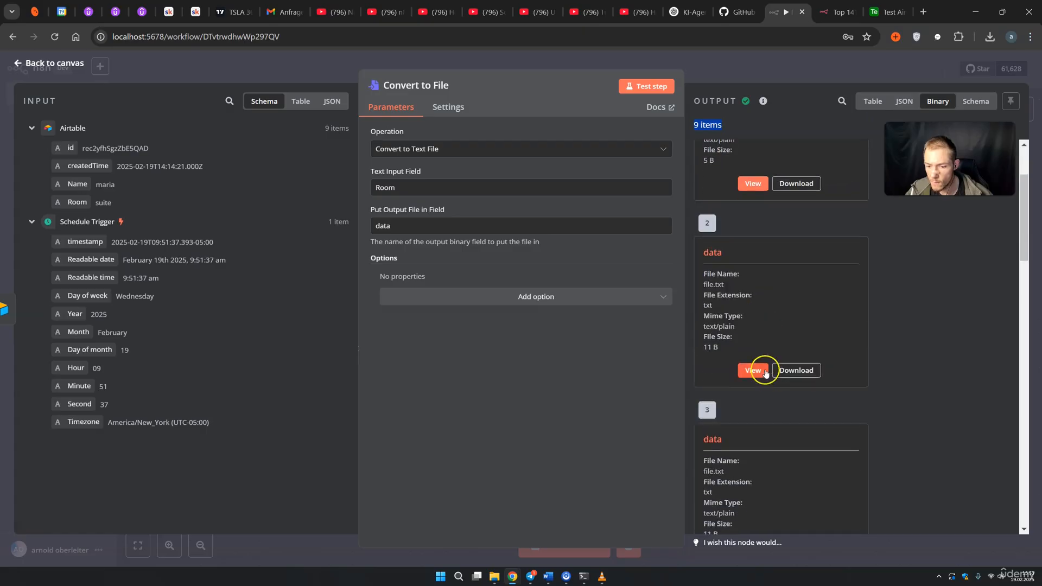
pyautogui.click(754, 368)
pyautogui.moveTo(827, 141); pyautogui.dragTo(740, 151)
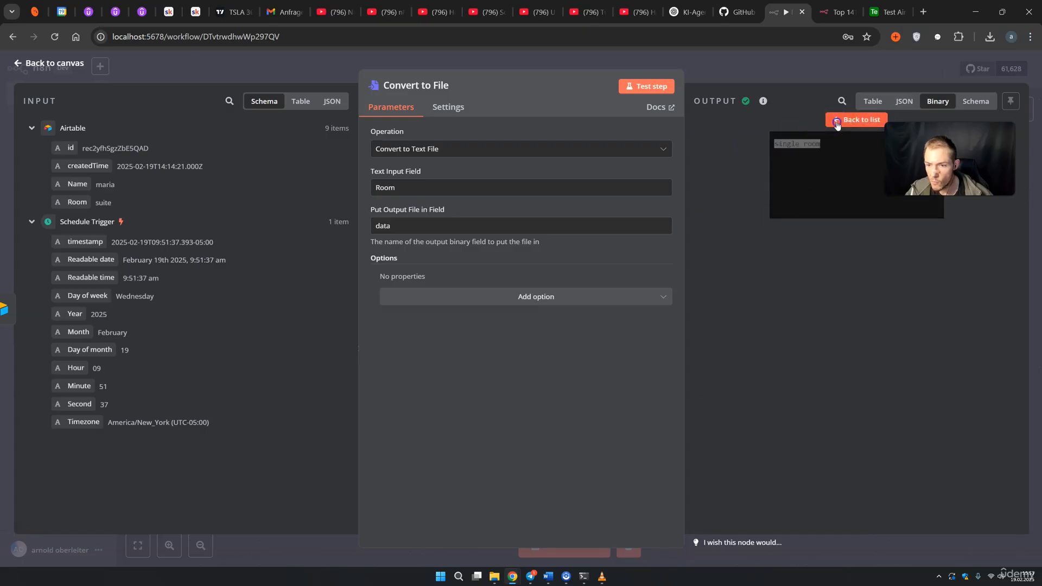
pyautogui.click(856, 119)
pyautogui.scroll(-2, 751, 352)
pyautogui.click(752, 440)
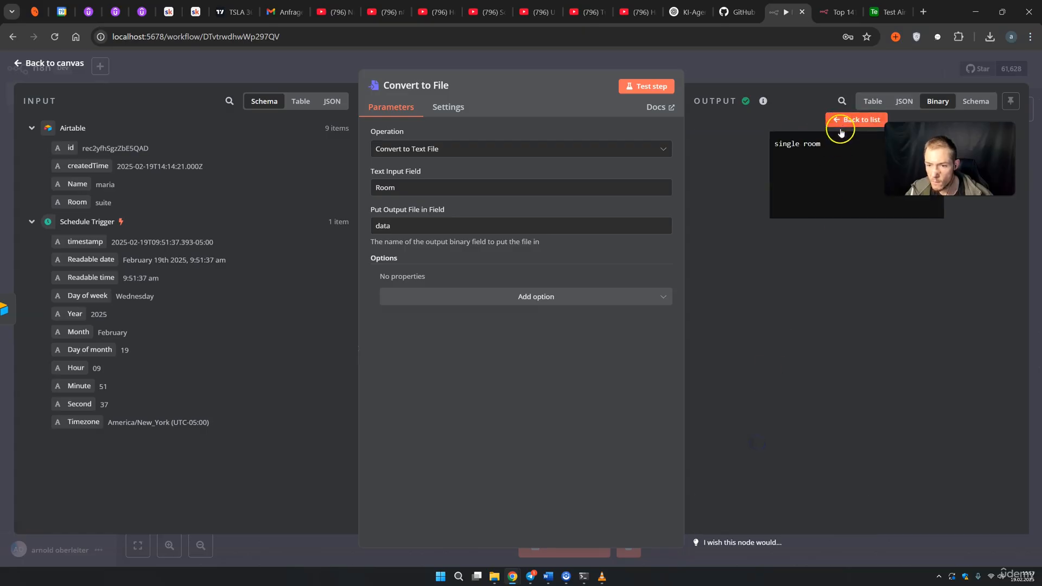
pyautogui.moveTo(835, 142); pyautogui.dragTo(776, 153)
pyautogui.click(856, 119)
pyautogui.scroll(-3, 825, 356)
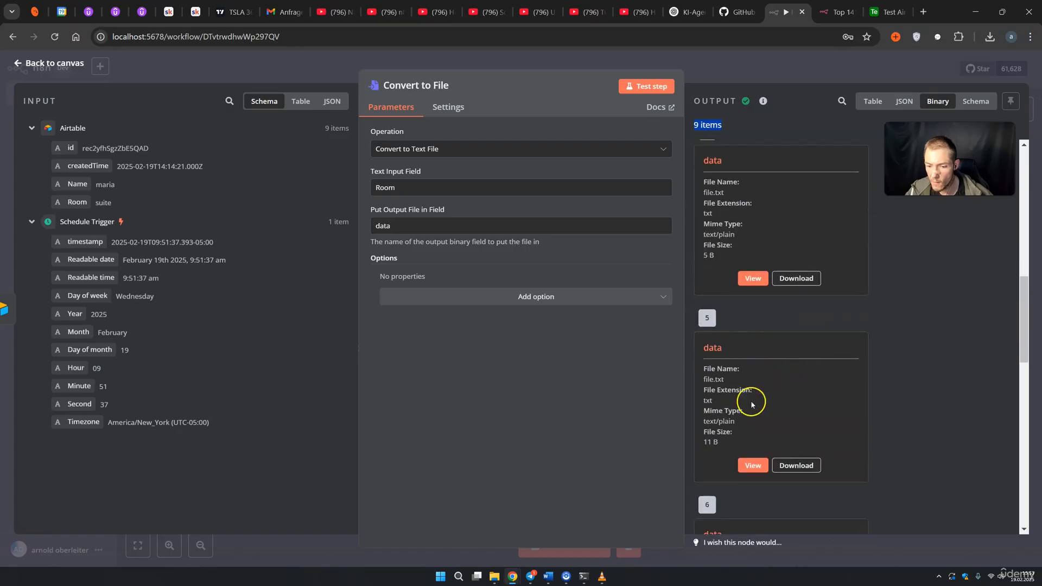
pyautogui.click(753, 462)
pyautogui.click(856, 119)
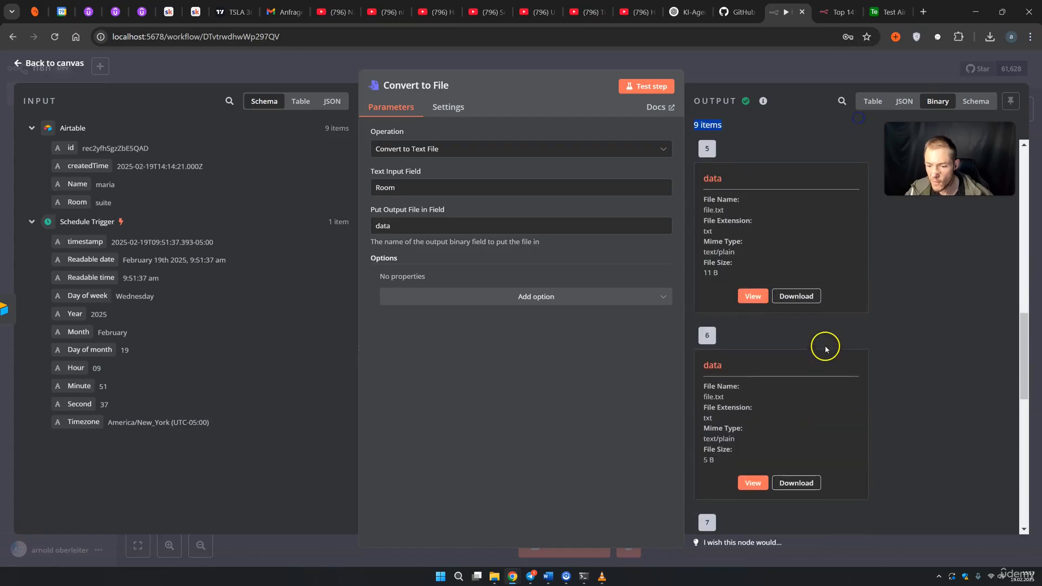
pyautogui.scroll(-2, 767, 396)
pyautogui.click(750, 420)
pyautogui.click(856, 120)
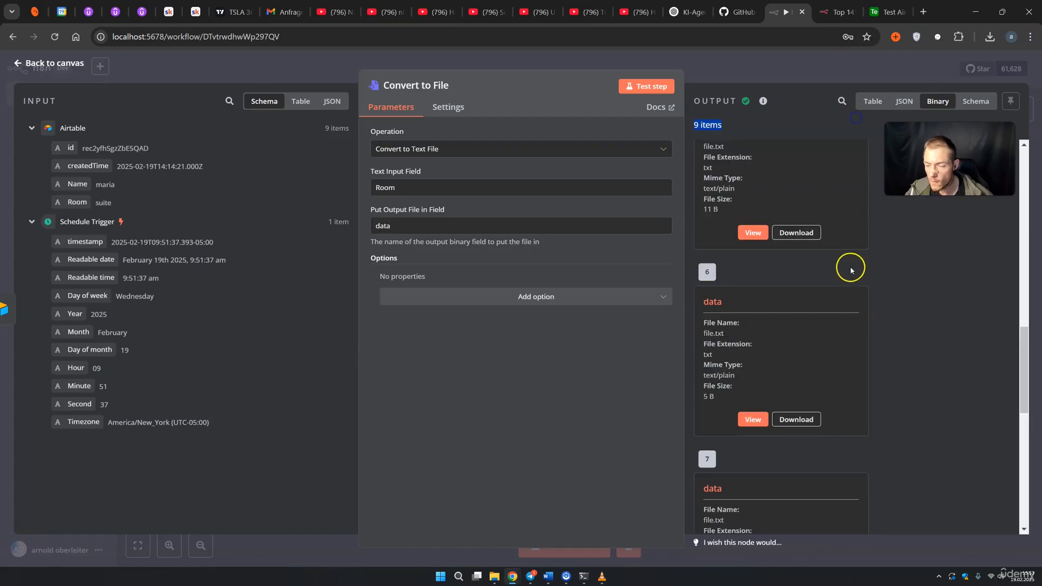
pyautogui.scroll(-2, 842, 214)
pyautogui.scroll(5, 842, 215)
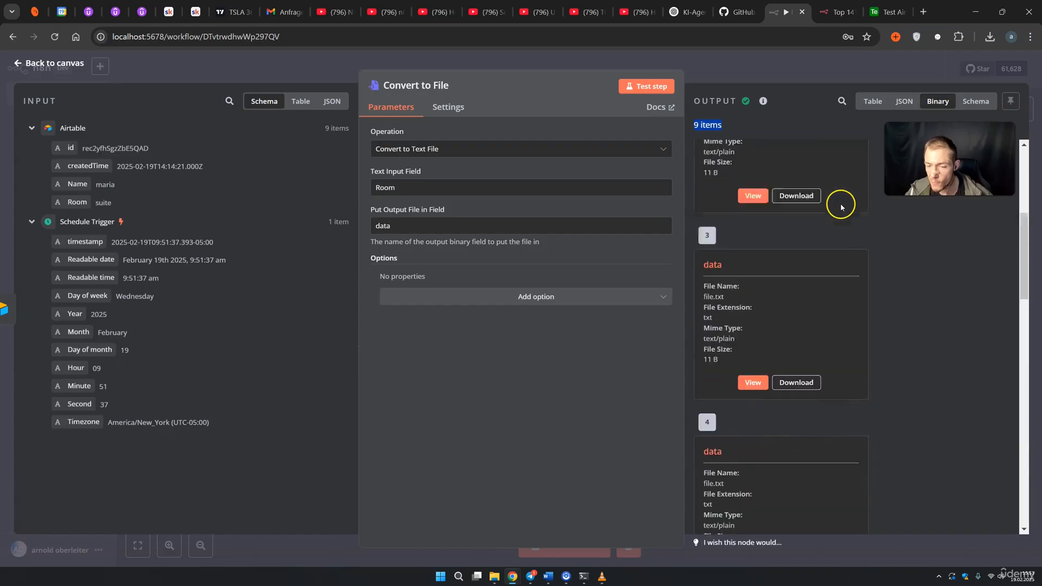
pyautogui.click(800, 71)
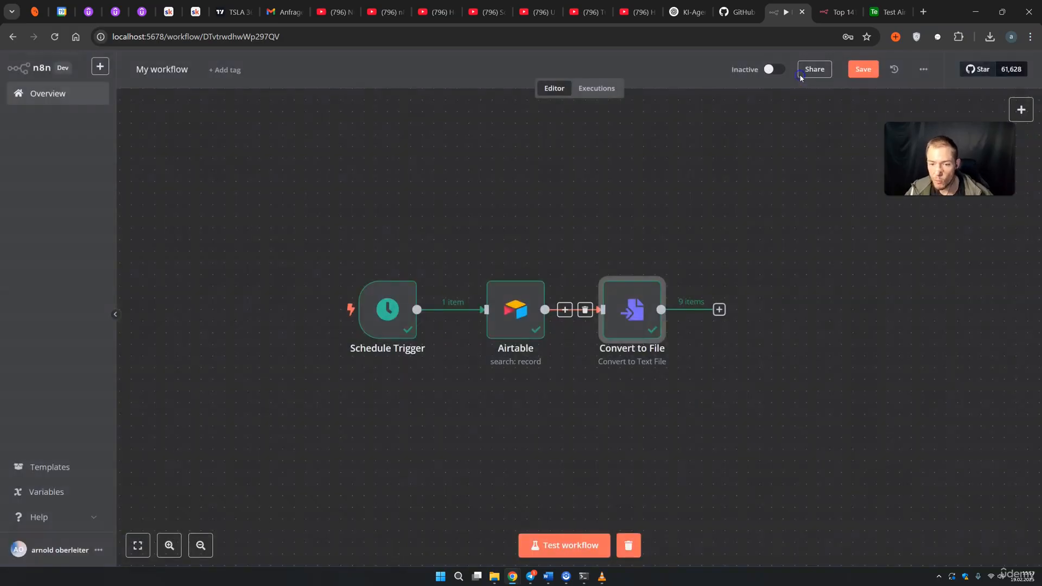
# Add a Read/Write Files from Disk node with the Write File to Disk action after the Convert to File node
pyautogui.moveTo(842, 354); pyautogui.dragTo(714, 359)
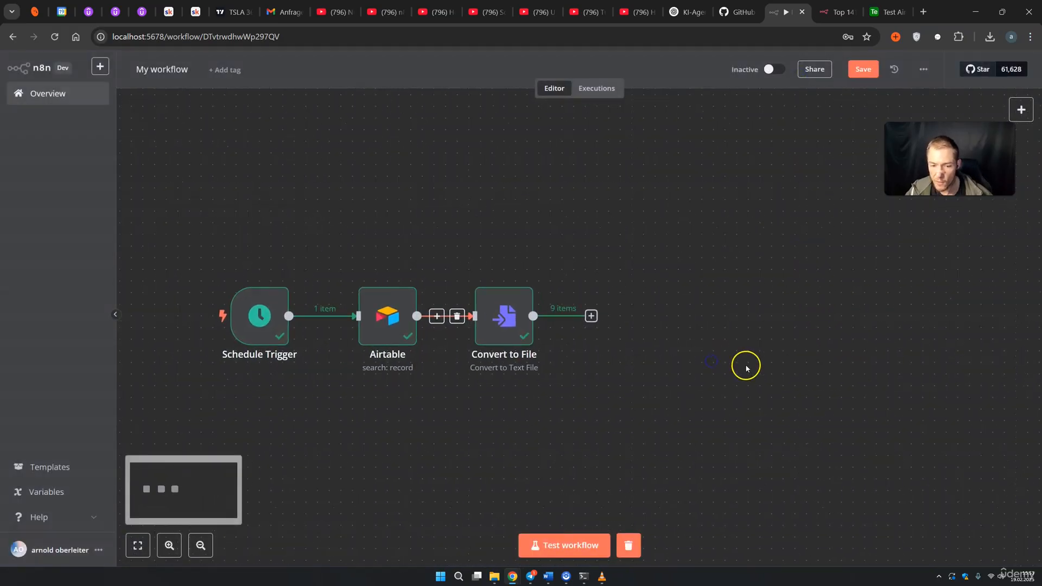
pyautogui.click(597, 319)
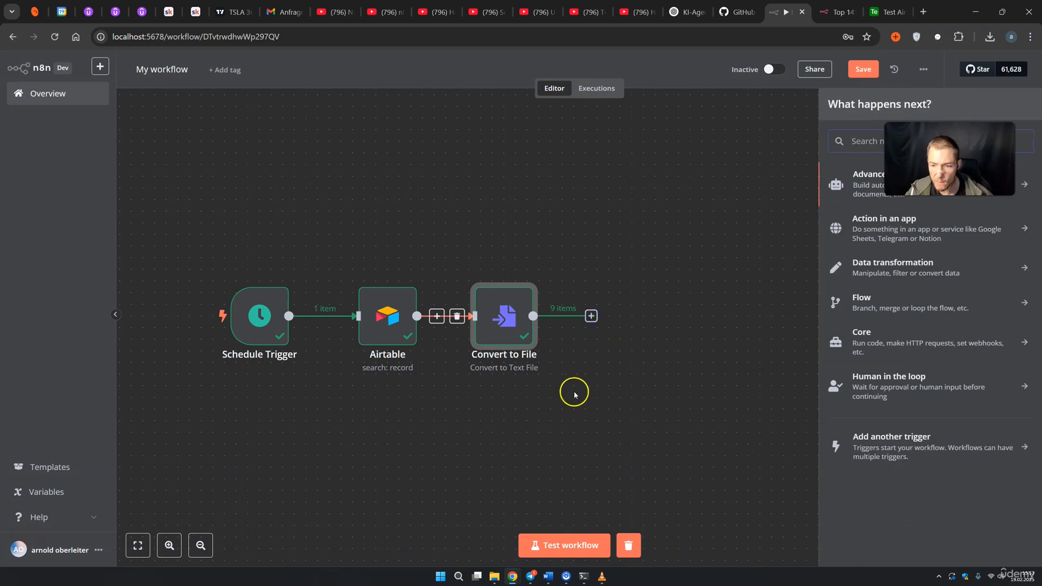
pyautogui.write('writ')
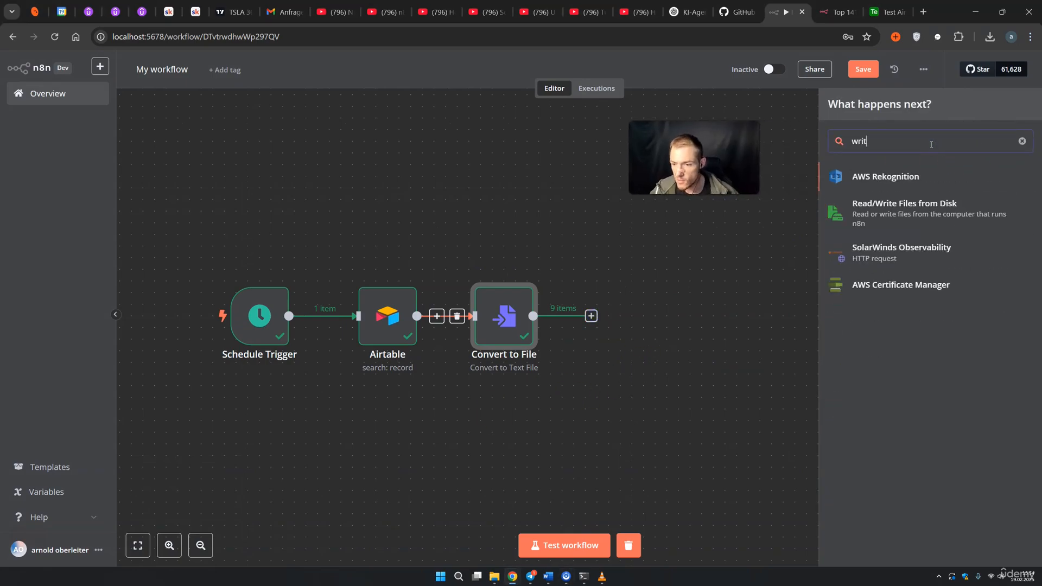
pyautogui.click(903, 209)
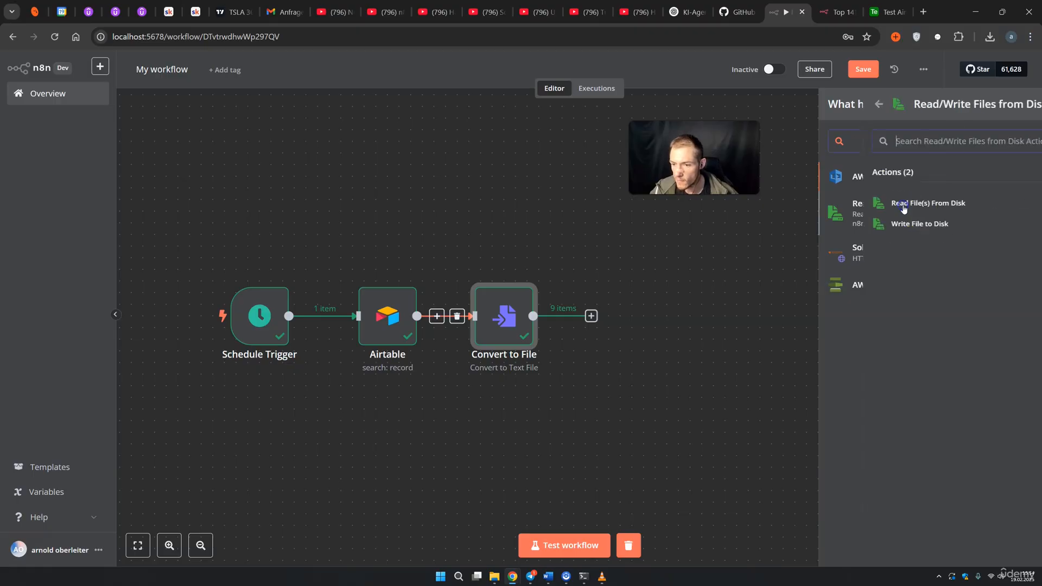
pyautogui.click(880, 224)
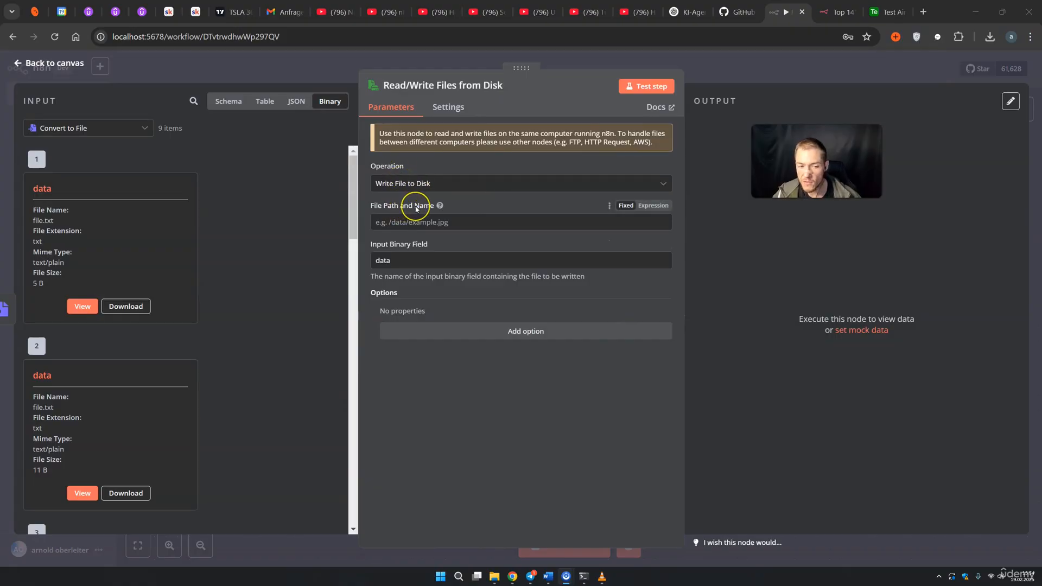
# Create a text document named Test on the desktop and copy its file path
pyautogui.click(975, 11)
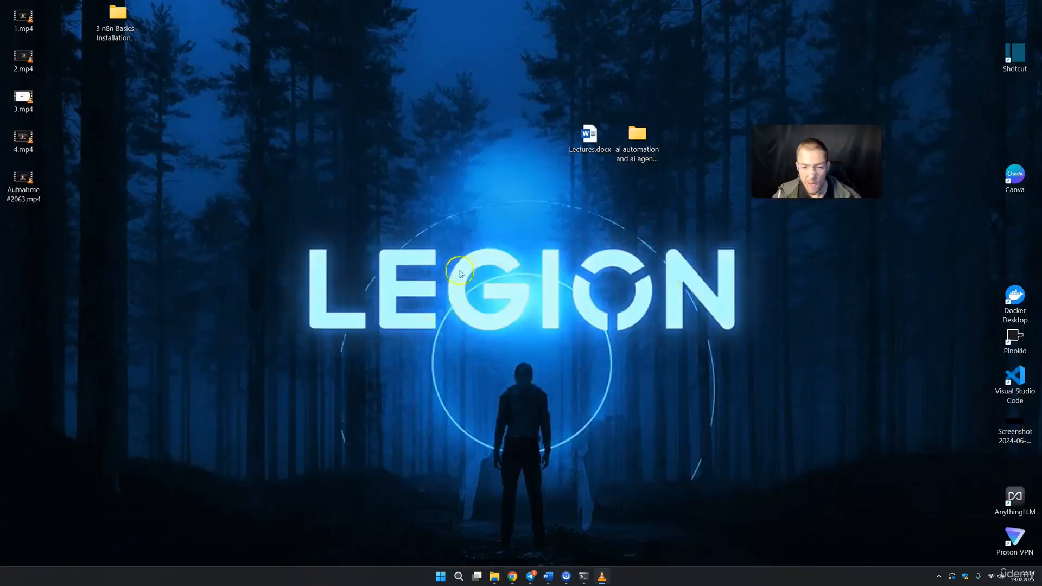
pyautogui.rightClick(487, 251)
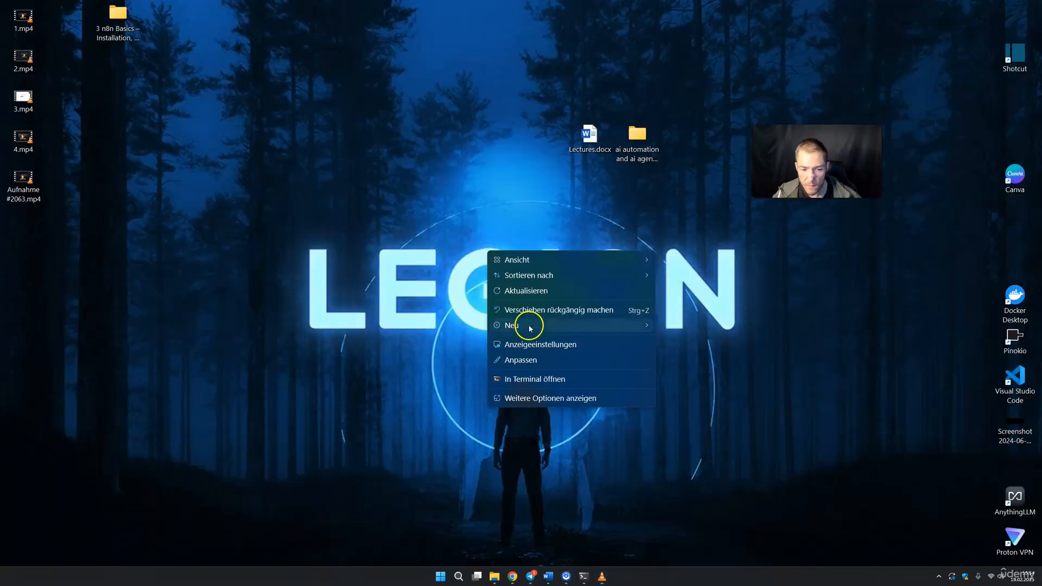
pyautogui.moveTo(530, 325)
pyautogui.click(681, 465)
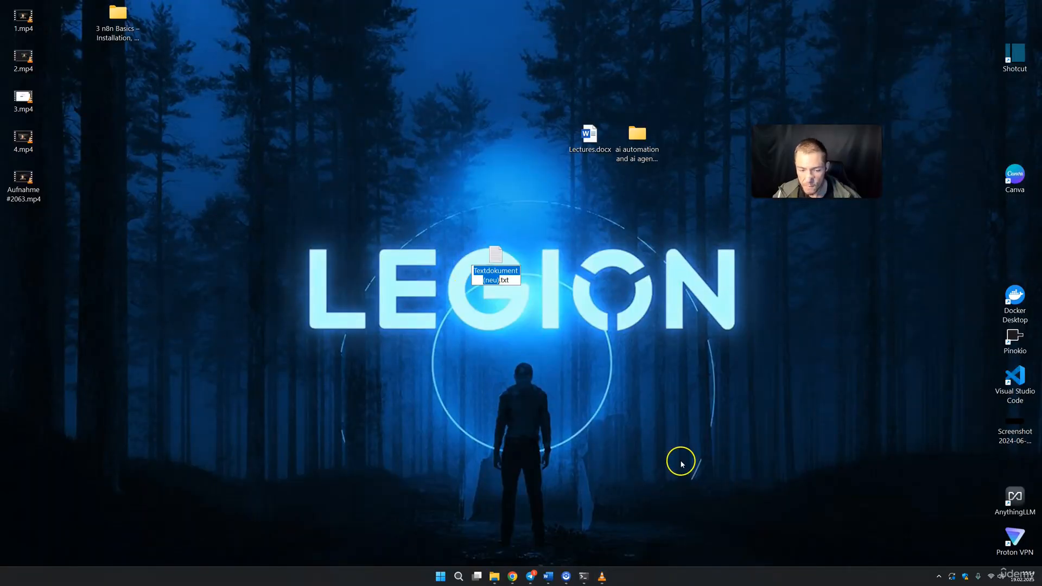
pyautogui.write('Test')
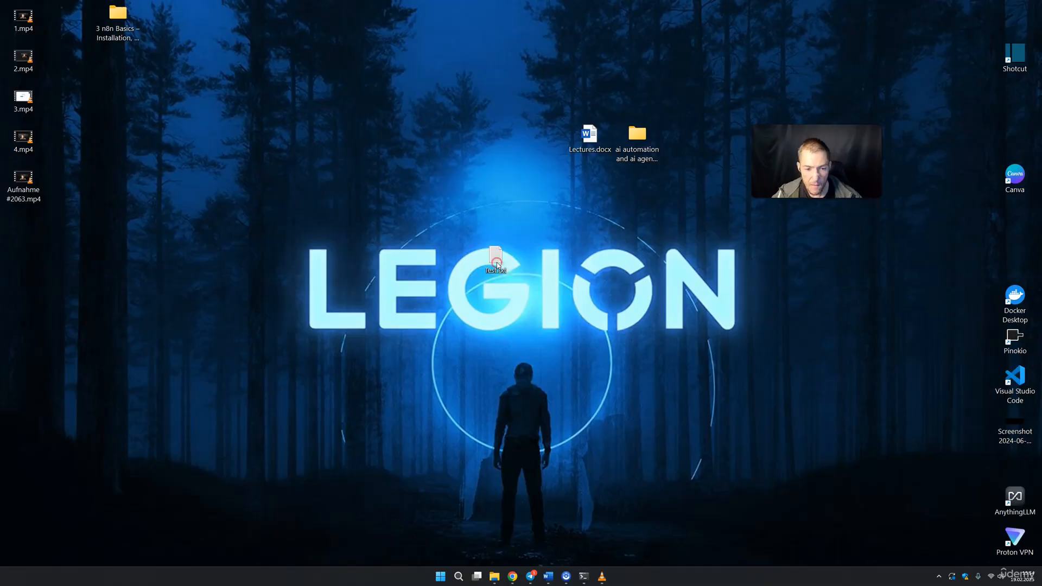
pyautogui.rightClick(497, 264)
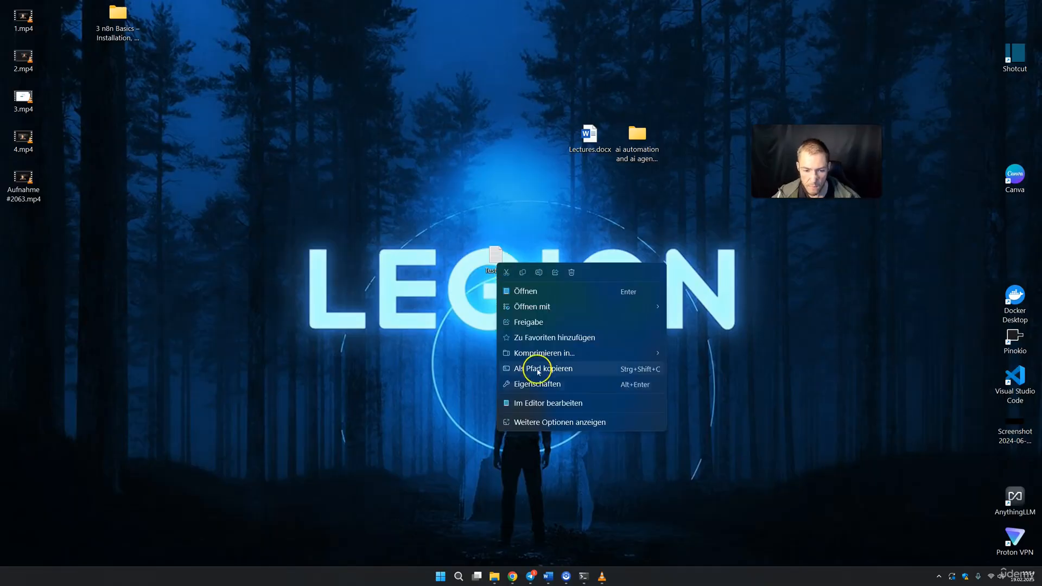
pyautogui.click(537, 368)
# Set the Read/Write Files from Disk node's File Path and Name to the copied Test.txt path without quotation marks, and test the step
pyautogui.click(514, 571)
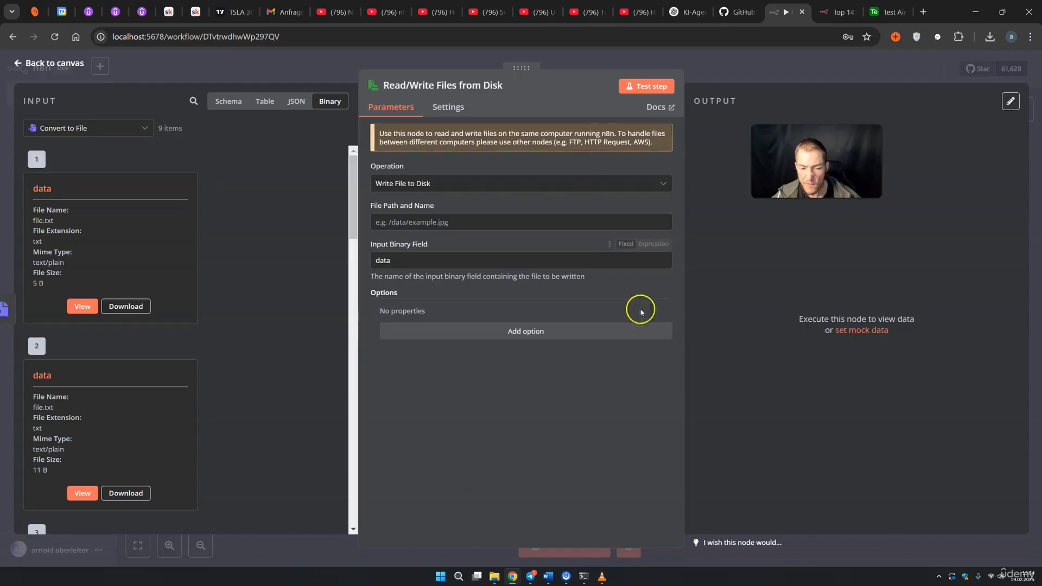
pyautogui.click(423, 225)
pyautogui.write('"C:\\Users\\Arnold\\Desktop\\Test.txt"')
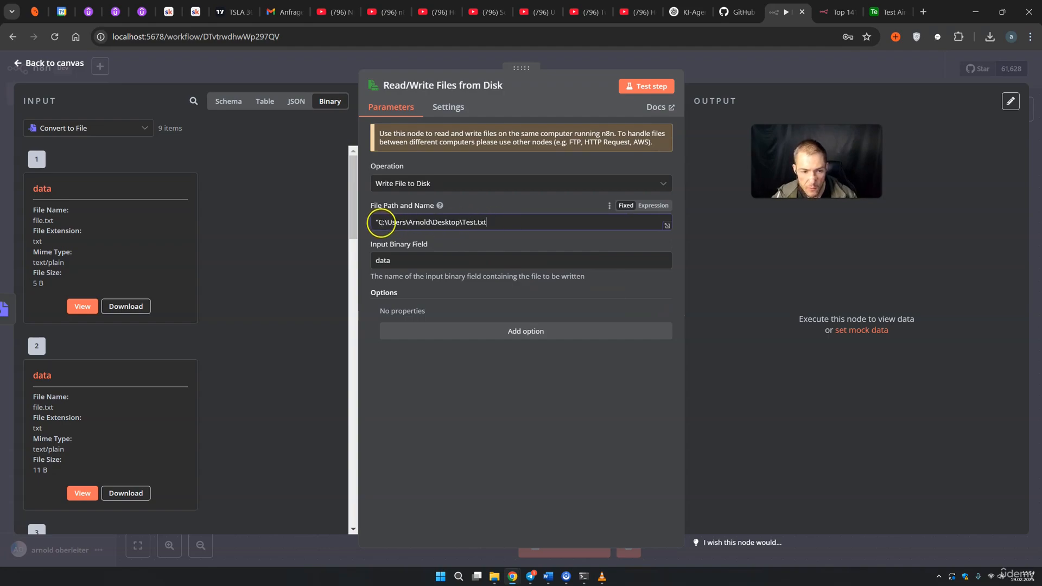
pyautogui.press('BackSpace')
pyautogui.click(818, 316)
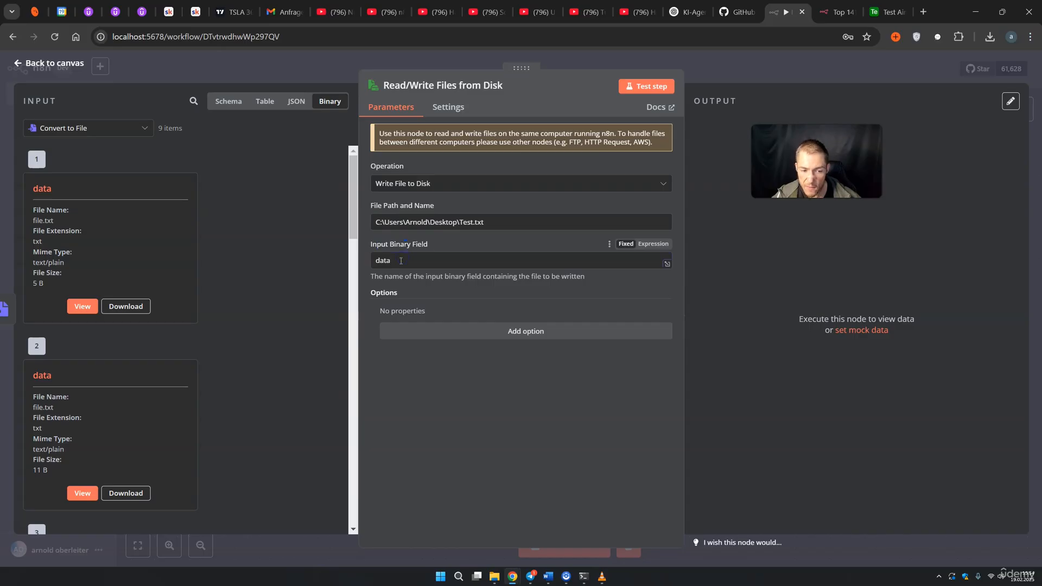
pyautogui.click(661, 88)
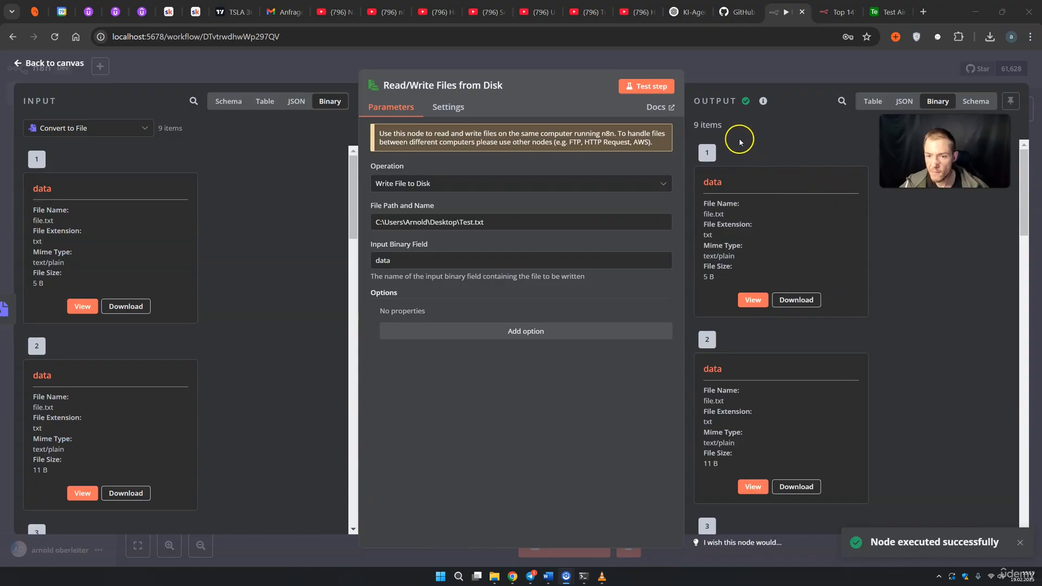
# Compare the node's binary output items with the contents of Test.txt on the desktop, and return to the canvas
pyautogui.scroll(-4, 731, 219)
pyautogui.scroll(-15, 732, 219)
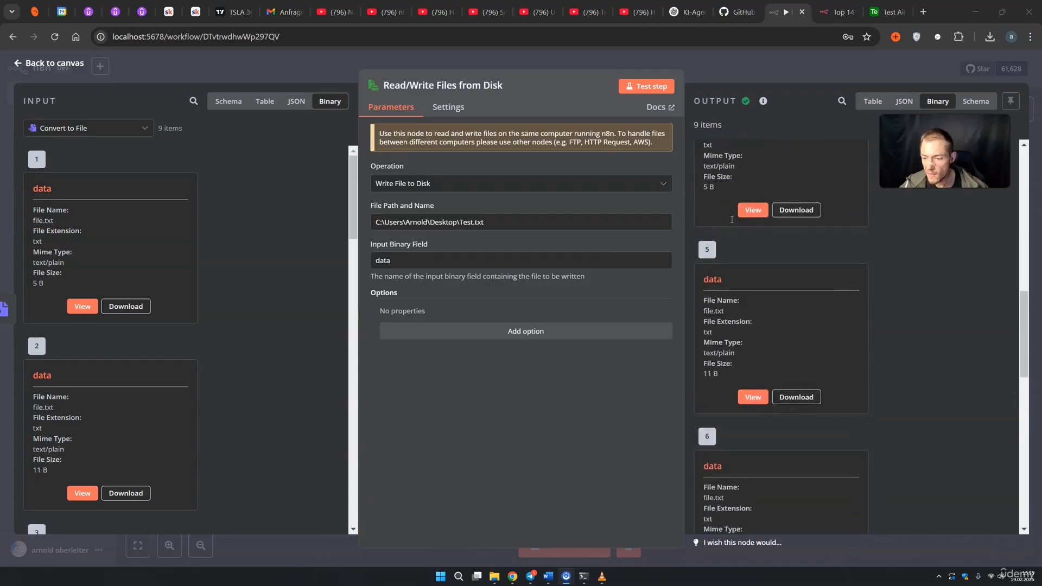
pyautogui.click(975, 12)
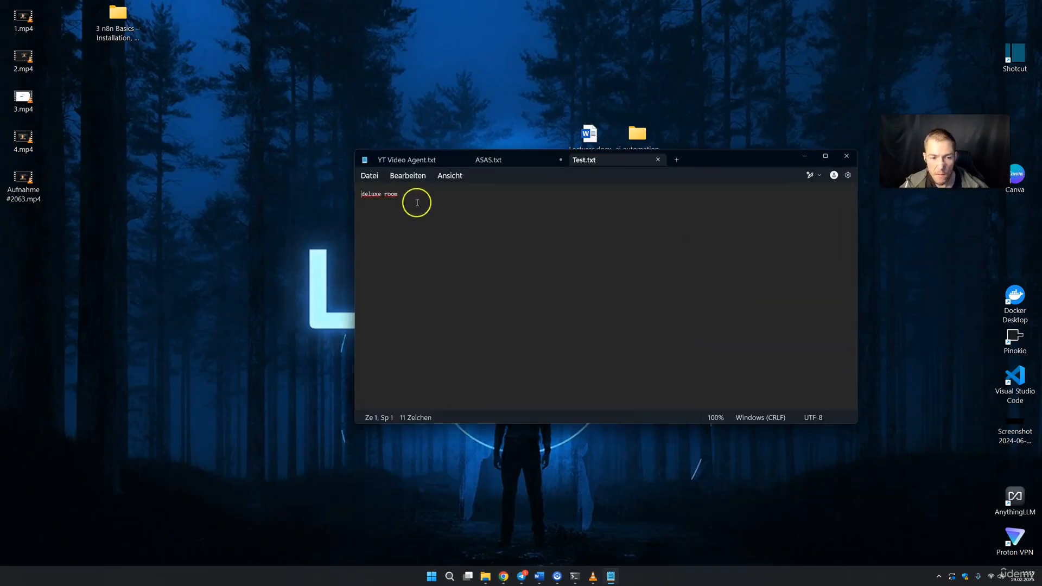
pyautogui.moveTo(414, 200); pyautogui.dragTo(359, 200)
pyautogui.hotkey('ctrl', 'c')
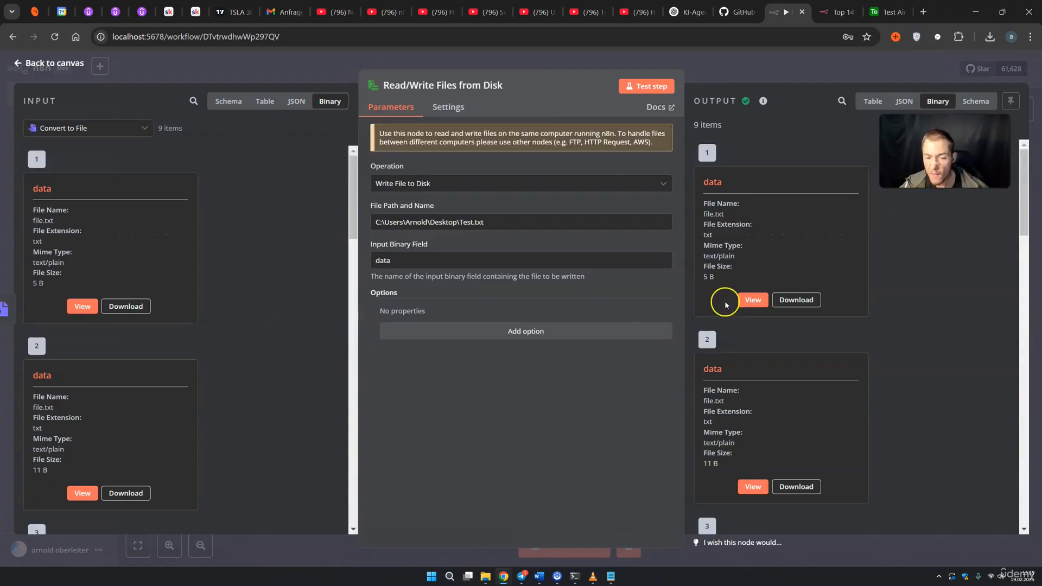
pyautogui.scroll(-3, 800, 375)
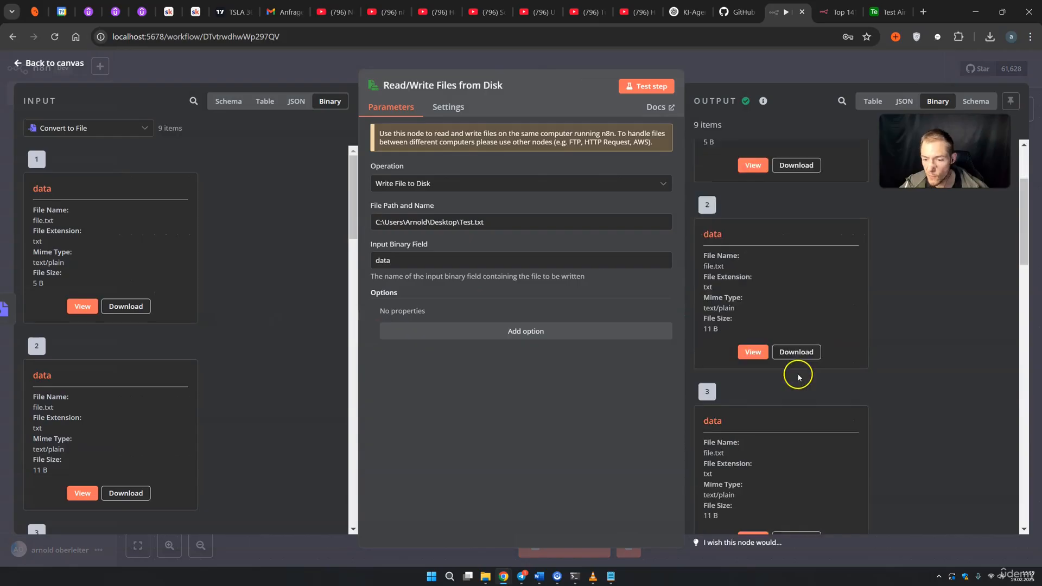
pyautogui.scroll(3, 794, 325)
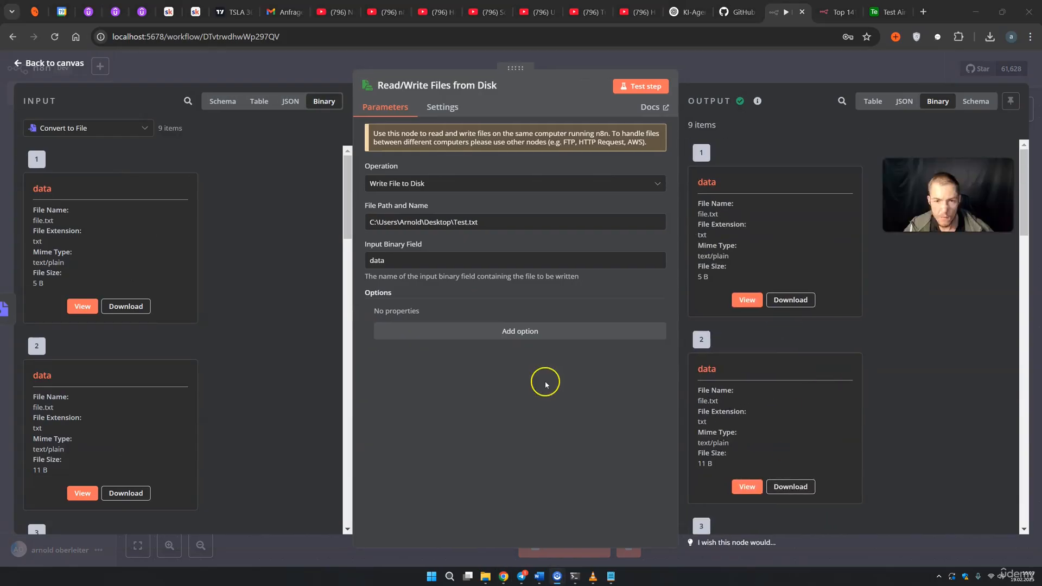
pyautogui.click(735, 80)
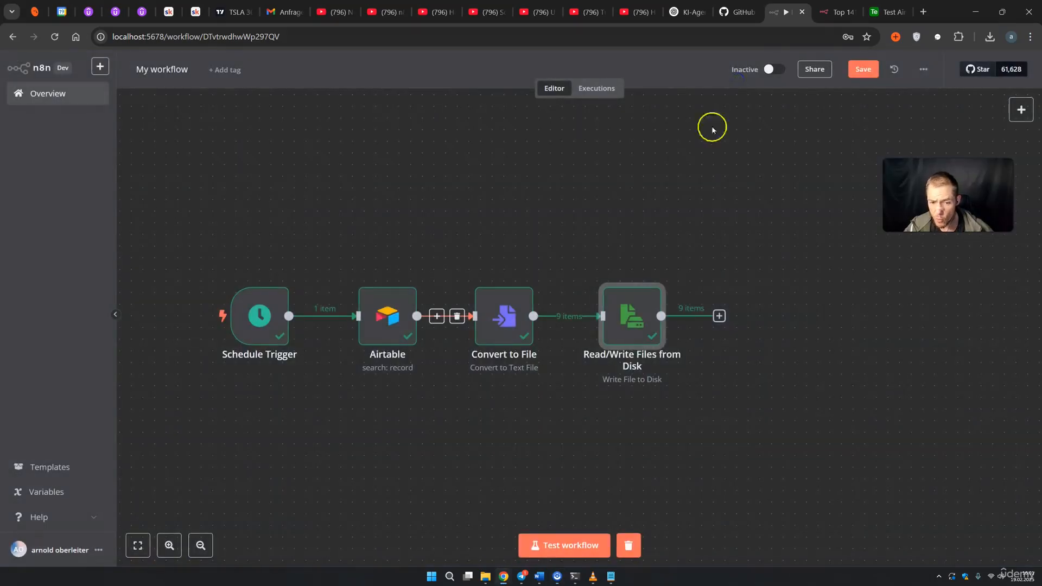
# Empty the Test.txt file on the desktop and activate the workflow
pyautogui.moveTo(261, 324)
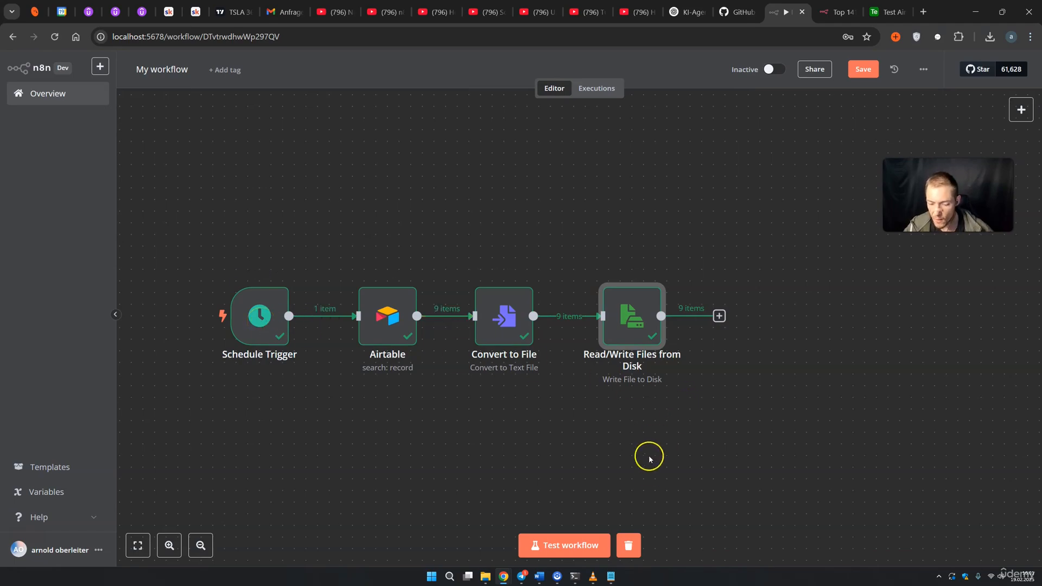
pyautogui.click(975, 12)
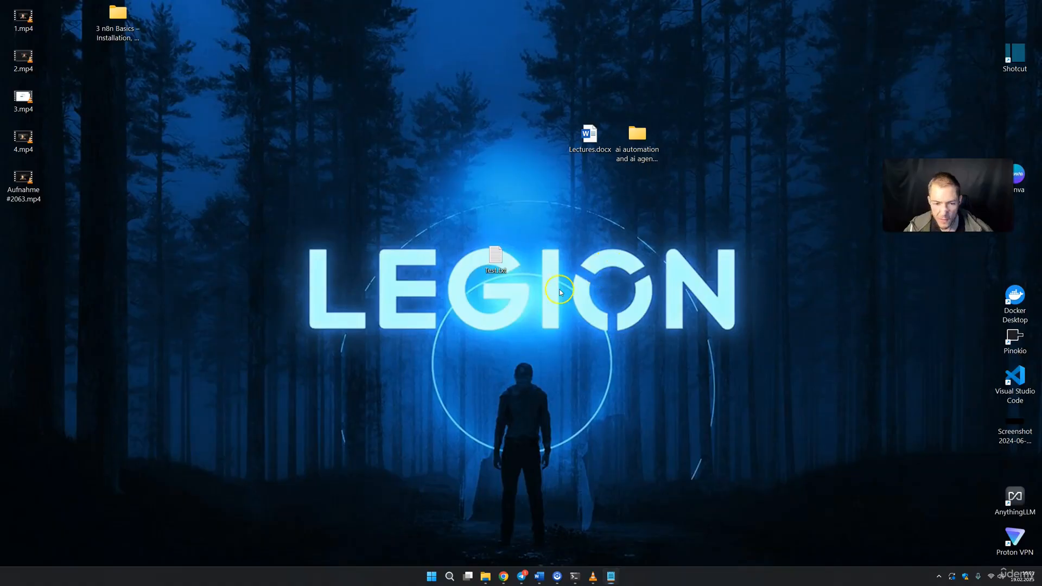
pyautogui.doubleClick(510, 268)
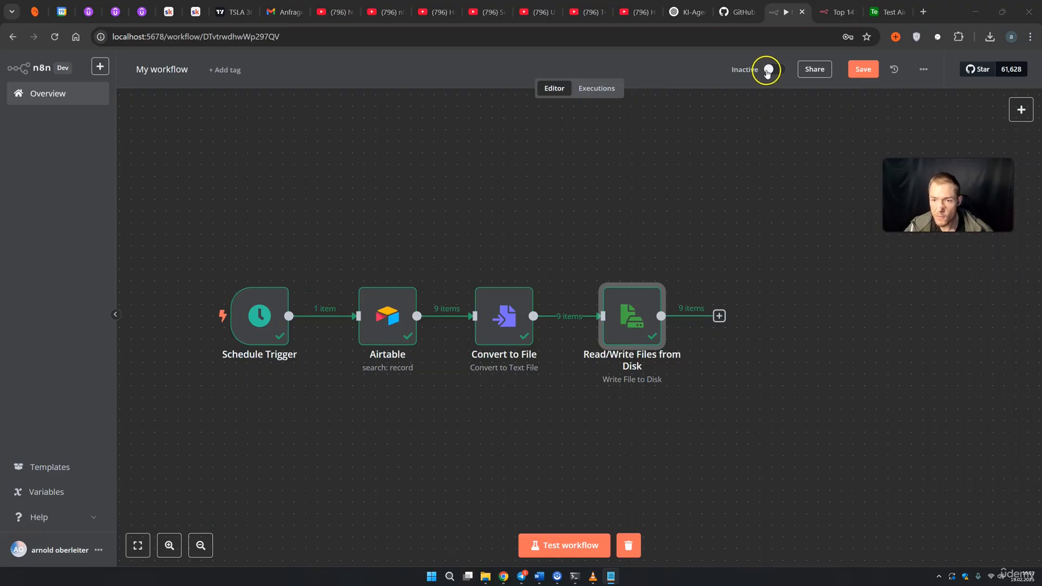
pyautogui.click(769, 70)
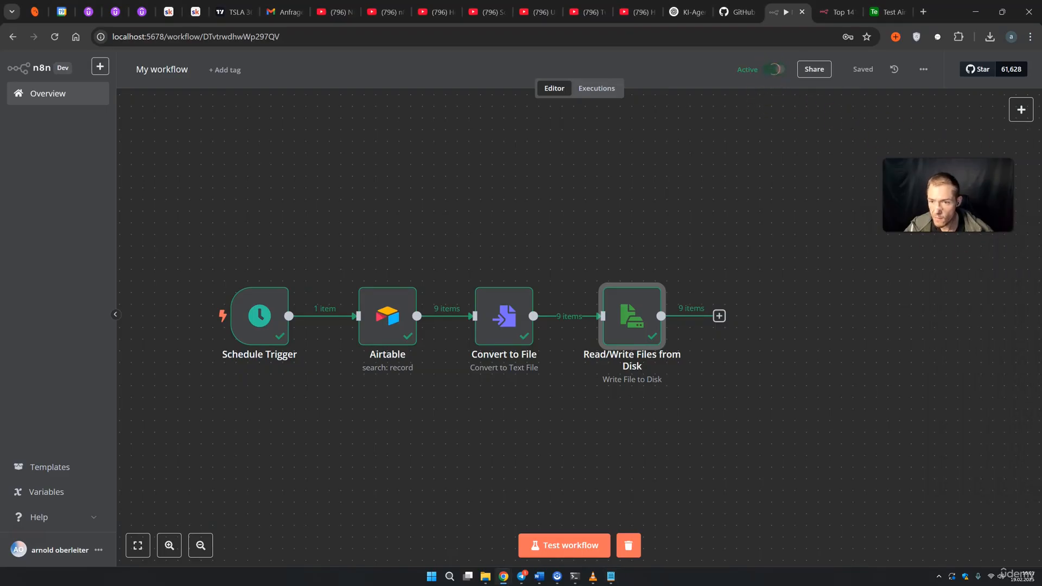
# Check the Test.txt window over the workflow for text written by the scheduled run, and minimize it
pyautogui.hotkey('alt', 'Tab')
pyautogui.moveTo(744, 190); pyautogui.dragTo(689, 175)
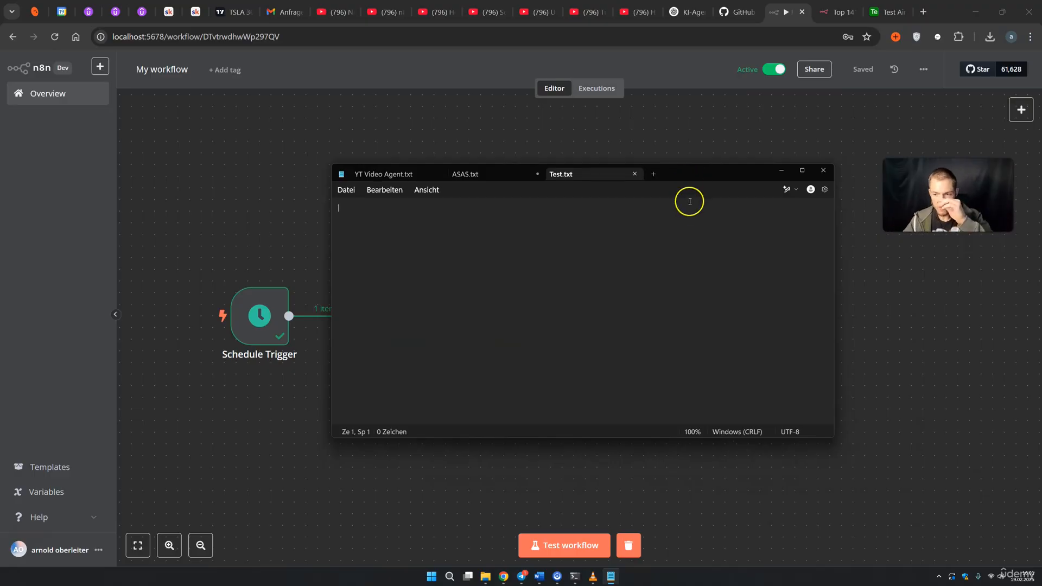
pyautogui.moveTo(692, 173); pyautogui.dragTo(589, 142)
pyautogui.hotkey('ctrl', 'v')
pyautogui.moveTo(310, 184); pyautogui.dragTo(262, 181)
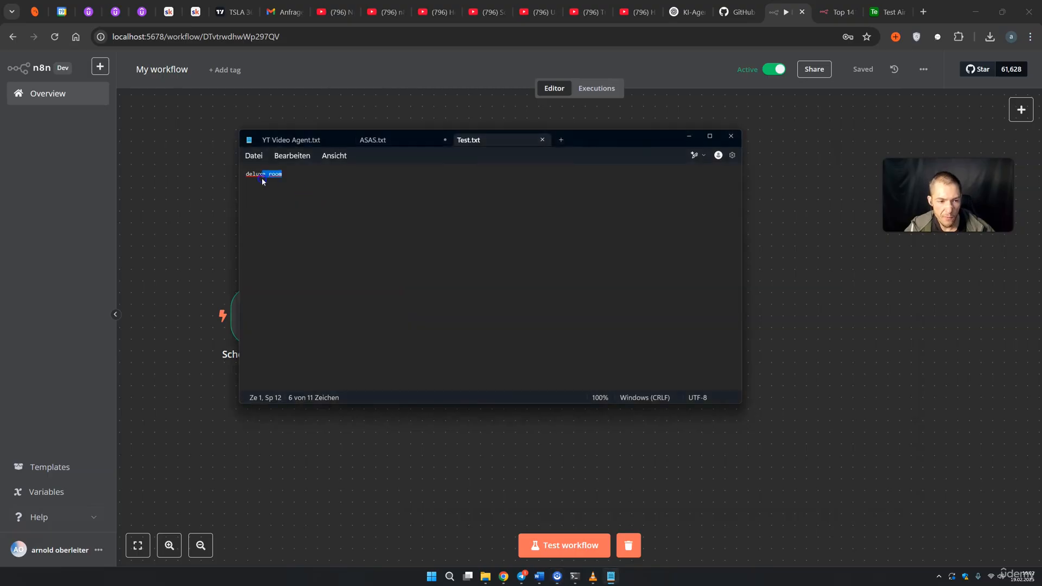
pyautogui.click(689, 136)
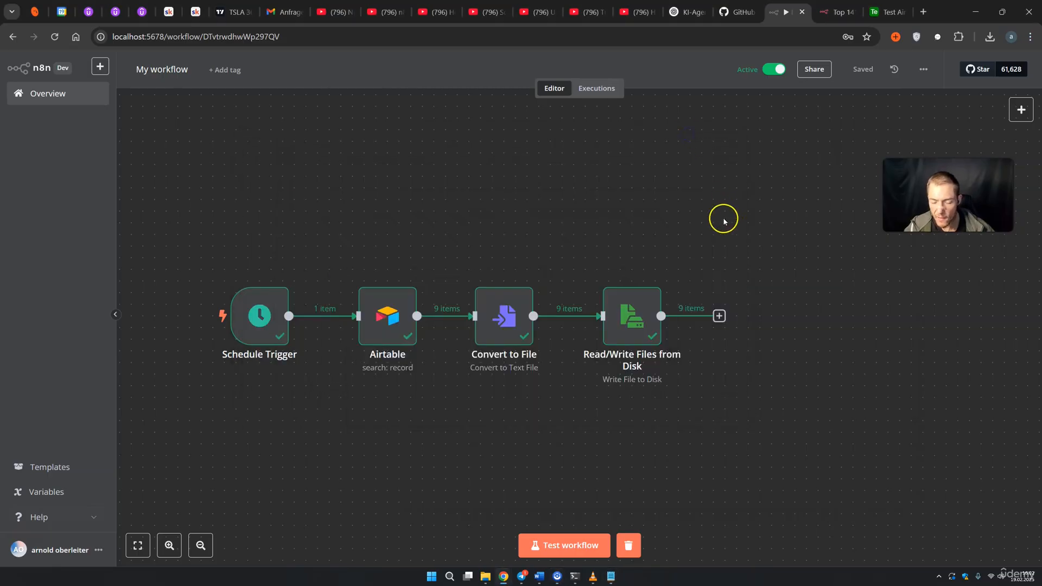
# Review the latest workflow execution and inspect the output of its Read/Write Files from Disk node
pyautogui.click(597, 88)
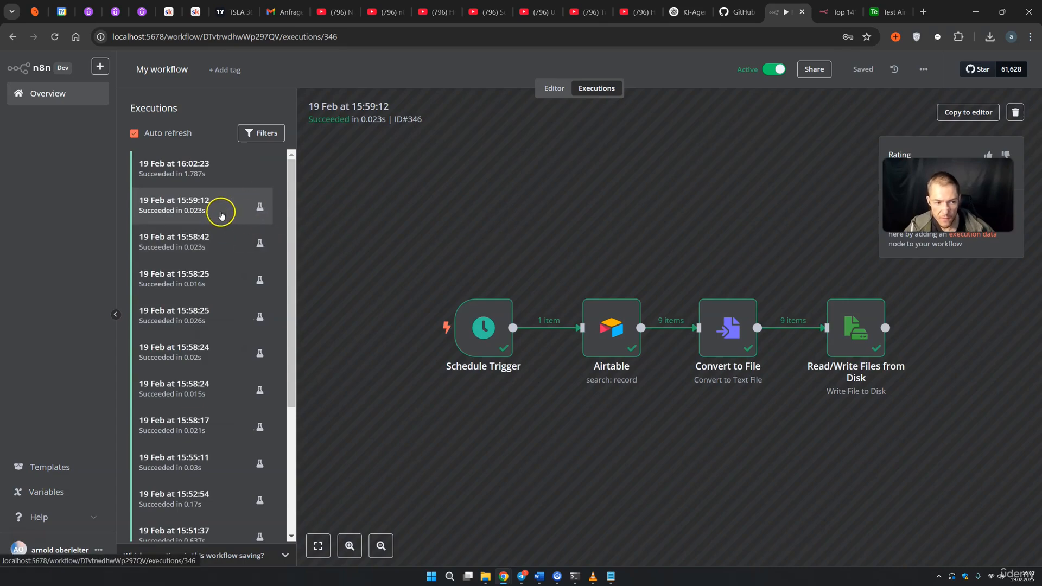
pyautogui.click(183, 171)
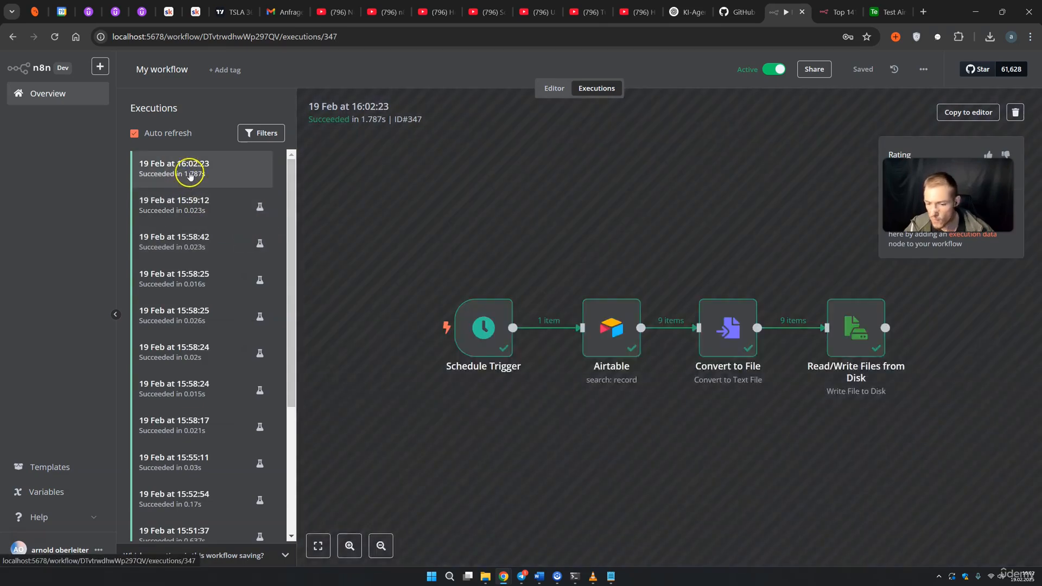
pyautogui.doubleClick(856, 330)
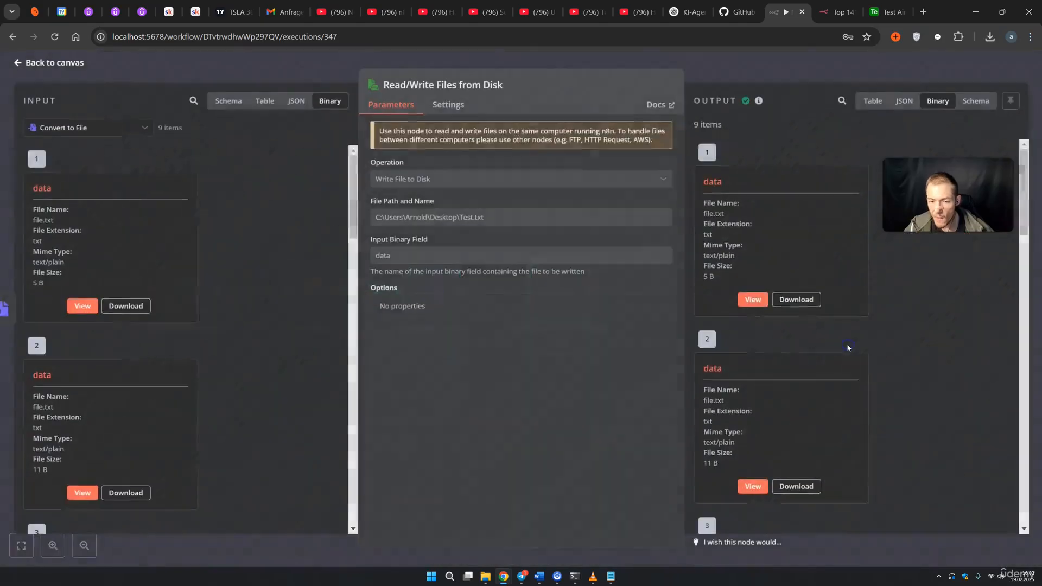
pyautogui.click(785, 76)
# Bring Test.txt back up, highlight all its text to review it, and minimize the window
pyautogui.click(611, 576)
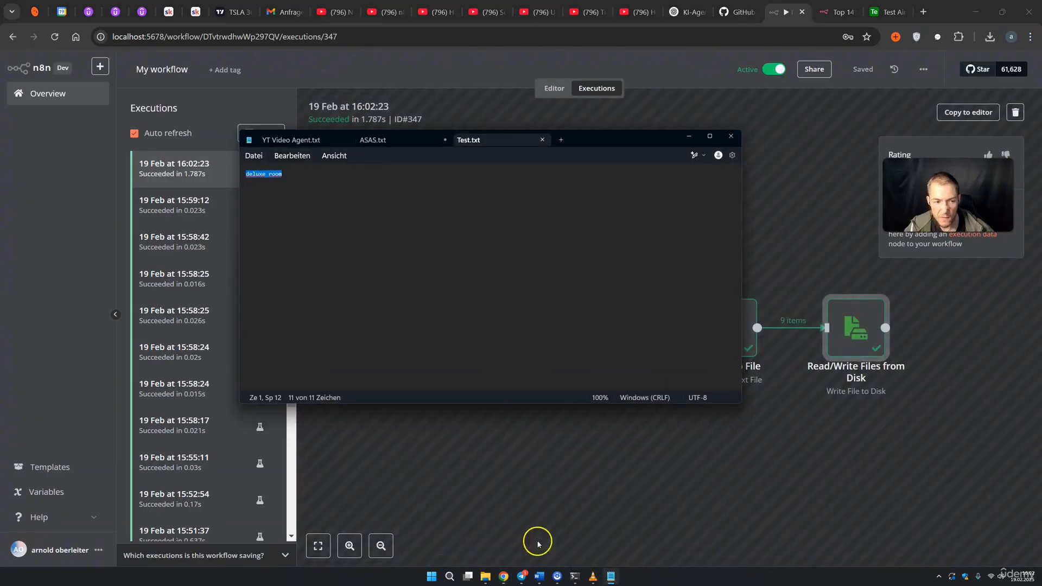
pyautogui.click(341, 213)
pyautogui.hotkey('ctrl', 'a')
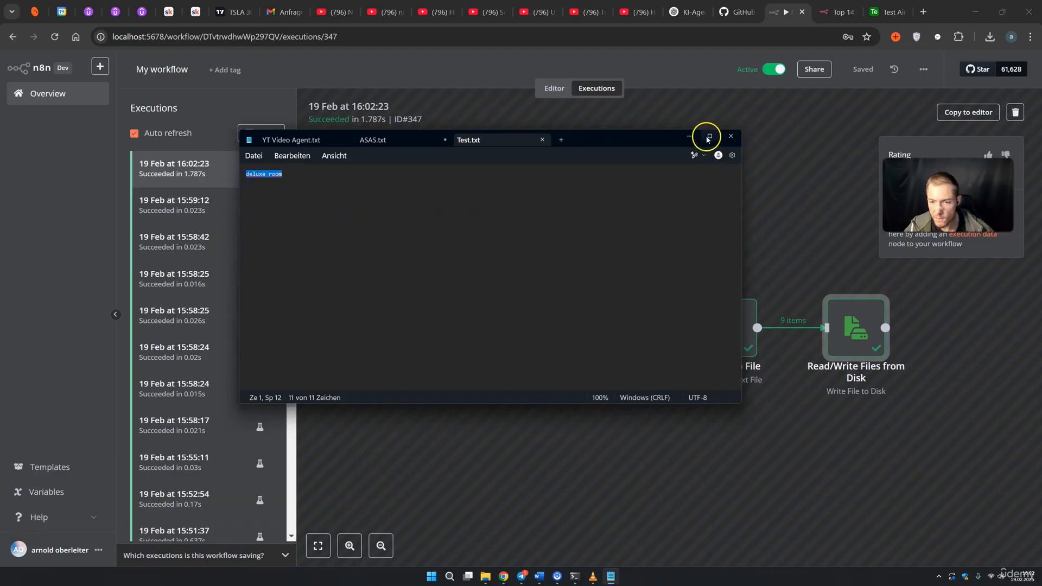
pyautogui.click(689, 136)
# Return to the workflow editor and space out the Schedule Trigger, Airtable and Convert to File nodes along the row
pyautogui.click(558, 90)
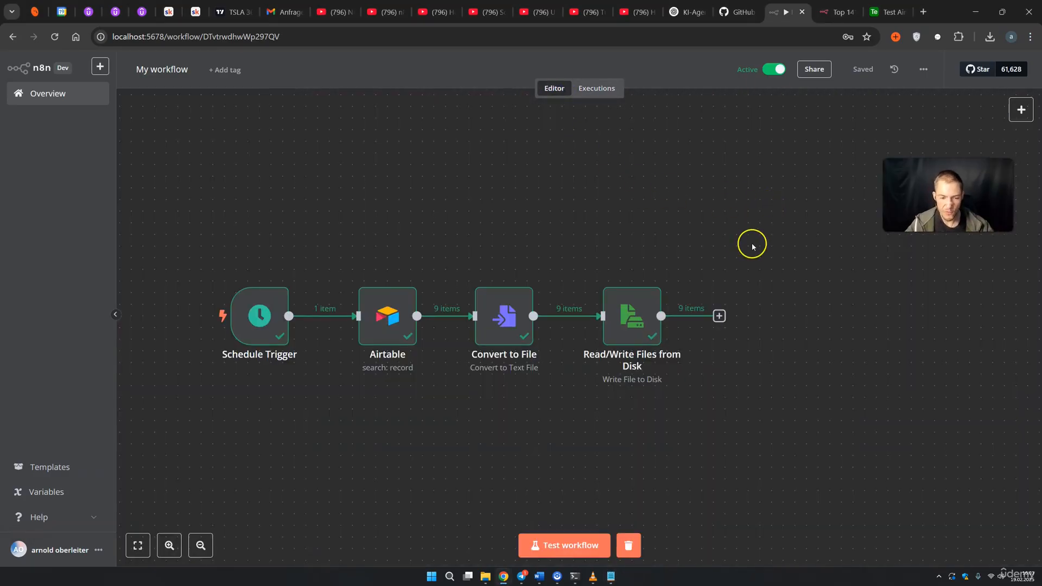
pyautogui.moveTo(577, 206); pyautogui.dragTo(741, 213)
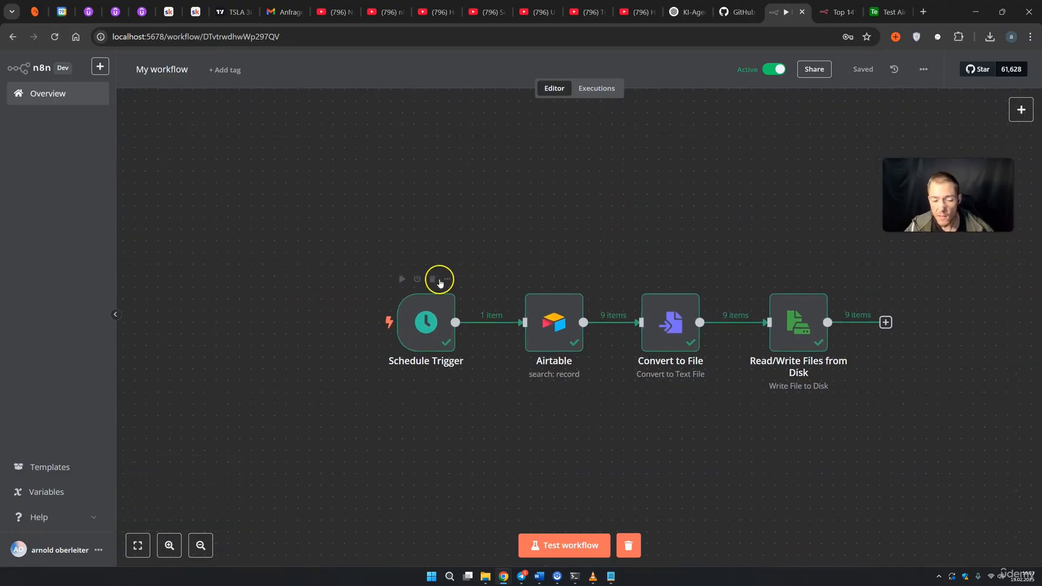
pyautogui.moveTo(426, 318); pyautogui.dragTo(380, 324)
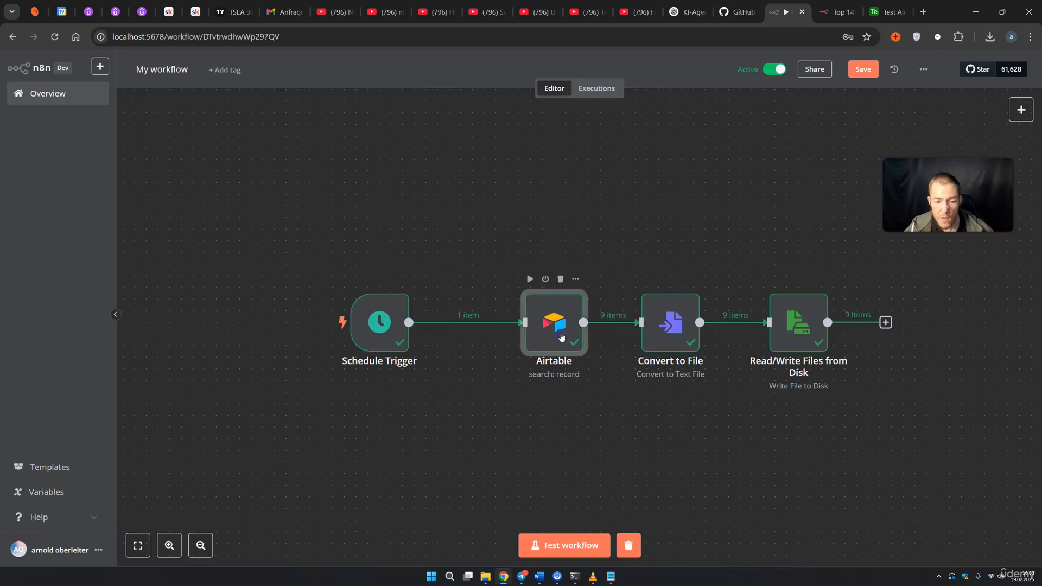
pyautogui.moveTo(560, 333); pyautogui.dragTo(503, 333)
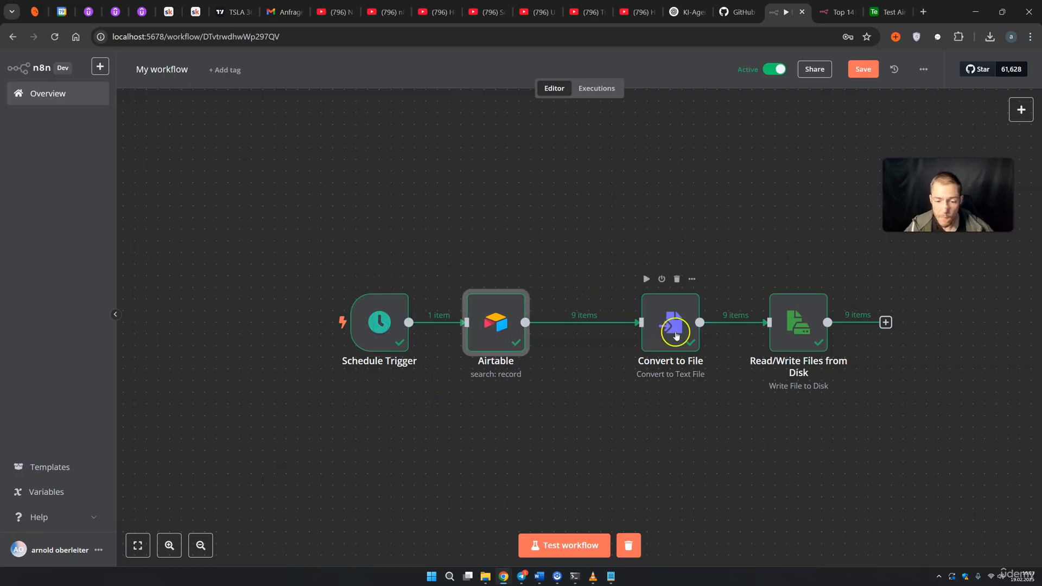
pyautogui.moveTo(676, 332); pyautogui.dragTo(641, 333)
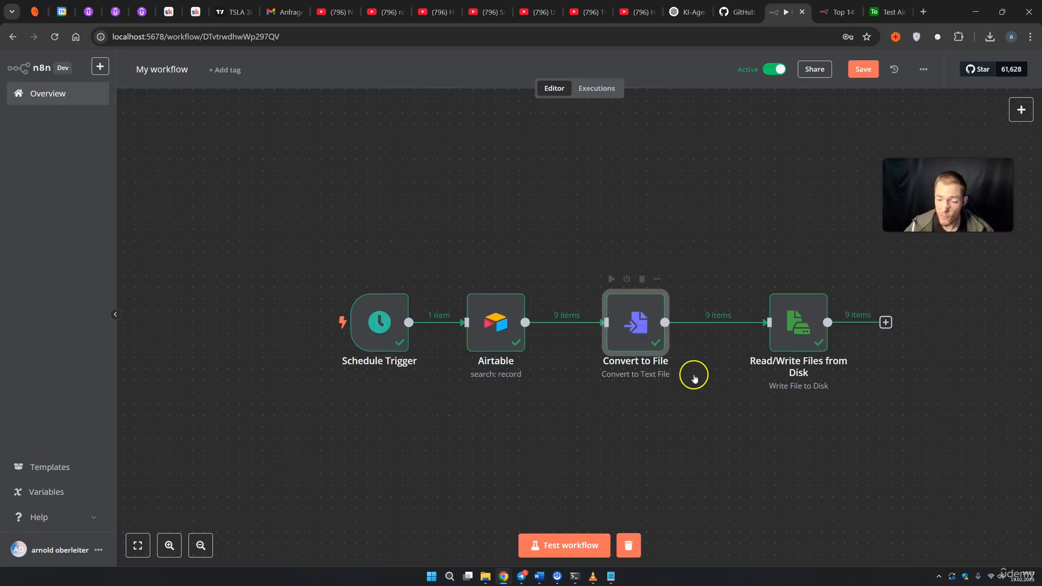
pyautogui.click(794, 327)
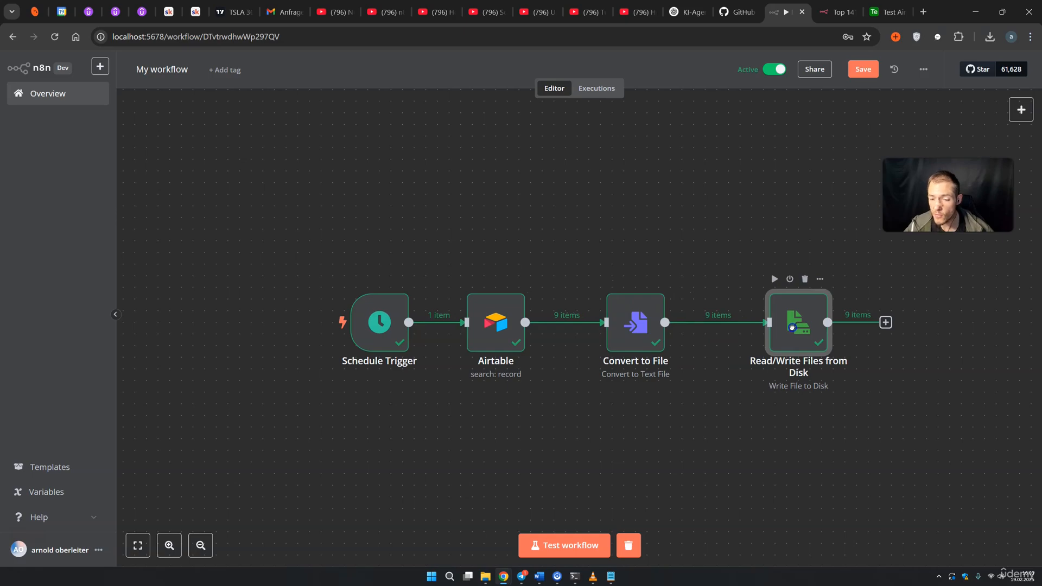